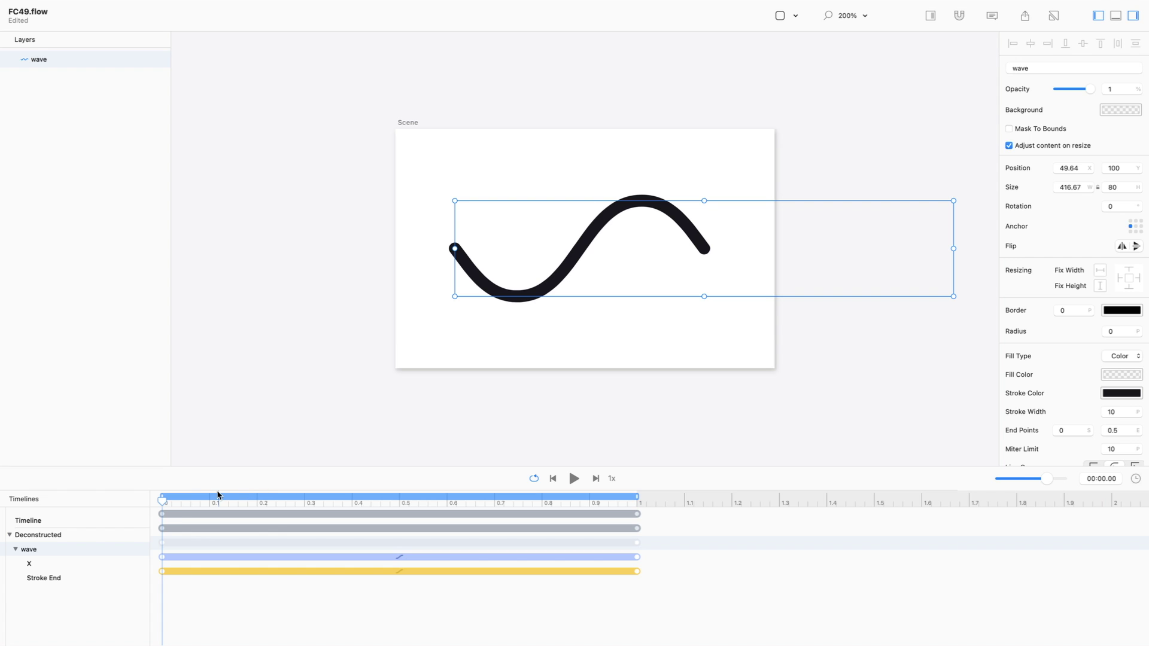
# - Clip the displayed artwork to the scene bounds and play back the wave animation
pyautogui.moveTo(163, 500)
pyautogui.mouseDown()
pyautogui.moveTo(376, 504)
pyautogui.moveTo(449, 466)
pyautogui.moveTo(485, 467)
pyautogui.moveTo(586, 540)
pyautogui.moveTo(677, 560)
pyautogui.mouseUp()
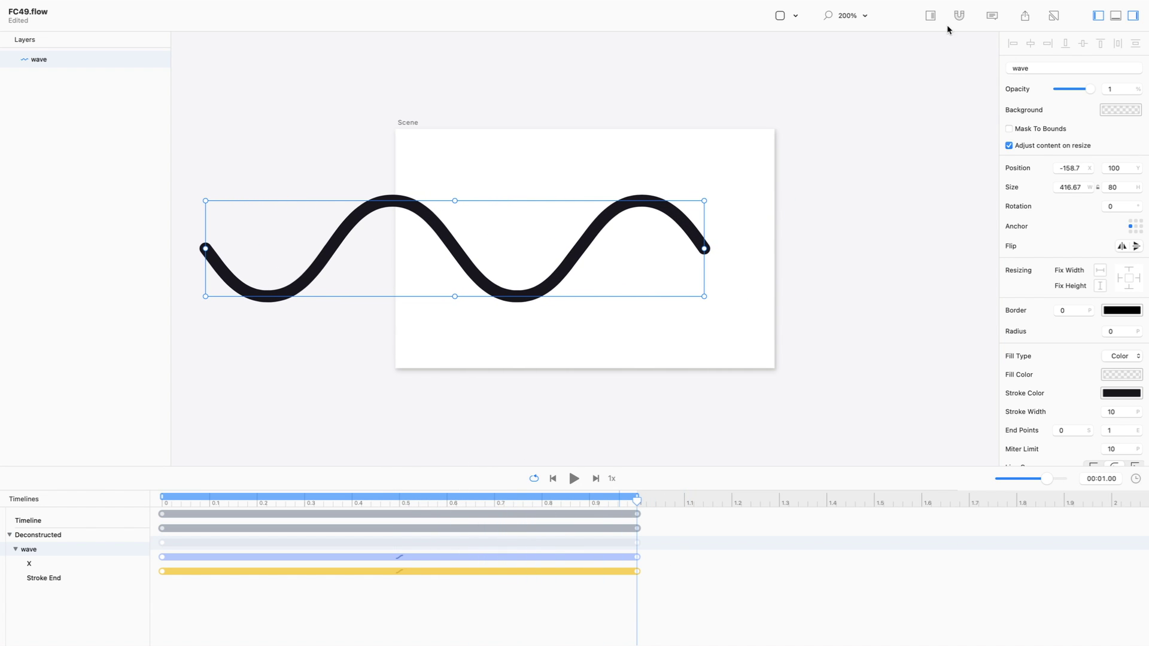
pyautogui.click(931, 16)
pyautogui.press('super+1')
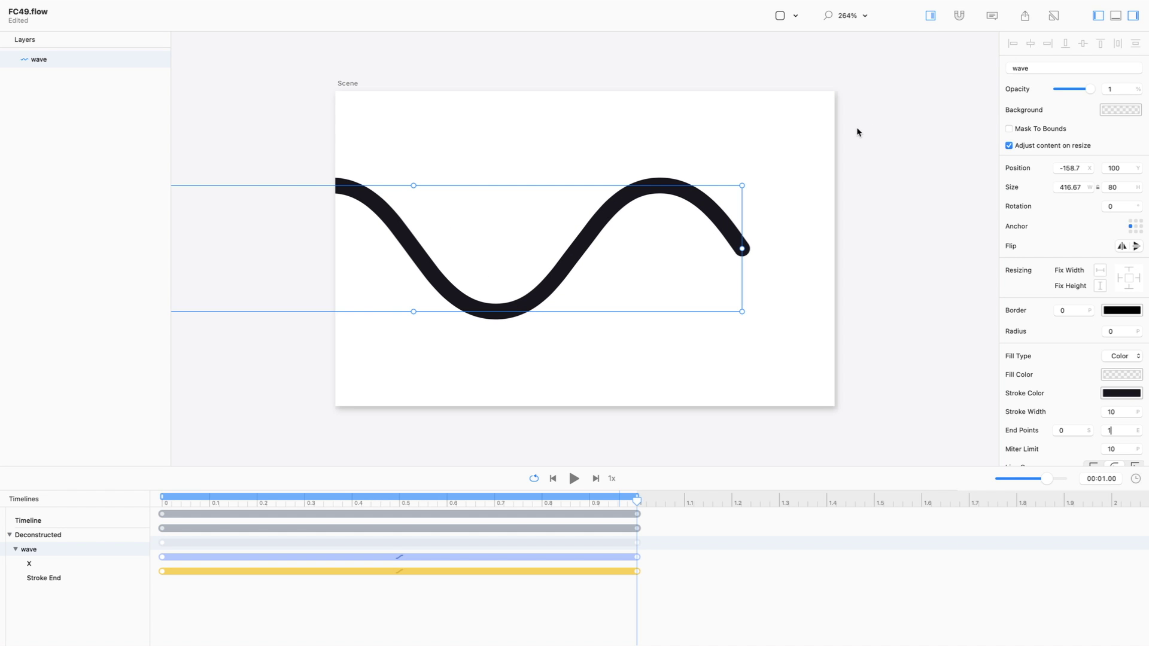
pyautogui.click(910, 243)
pyautogui.press('space')
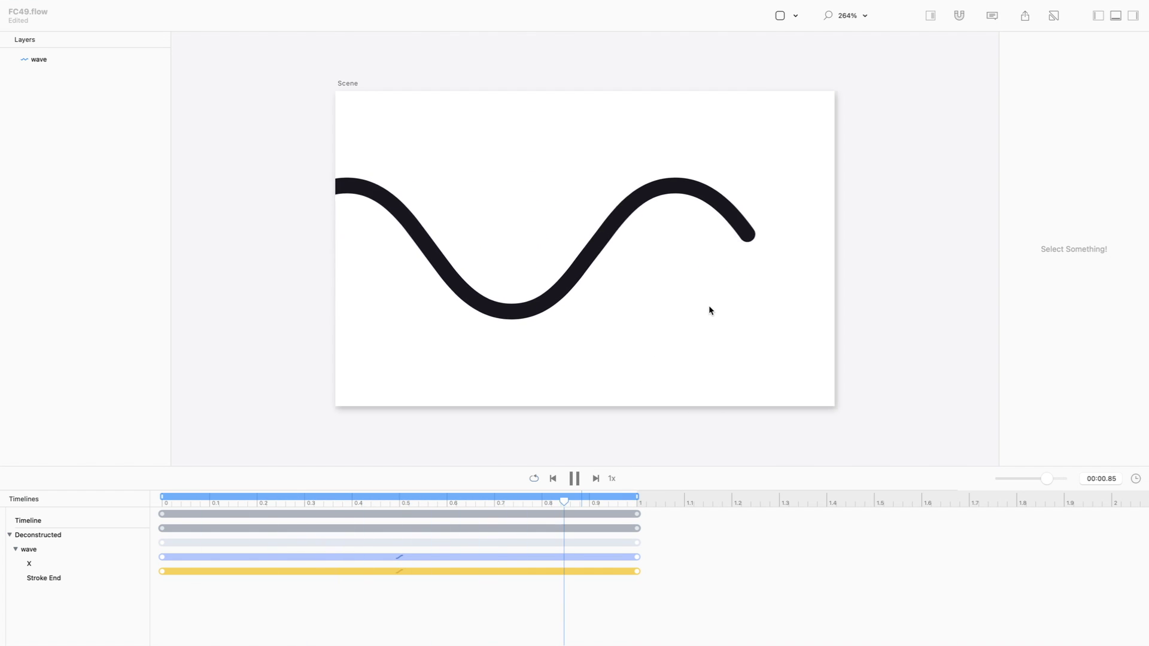
# - Stop playback and, at the 1-second mark, set the wave stroke's starting end point to 0.5
pyautogui.click(710, 306)
pyautogui.moveTo(622, 504); pyautogui.dragTo(706, 495)
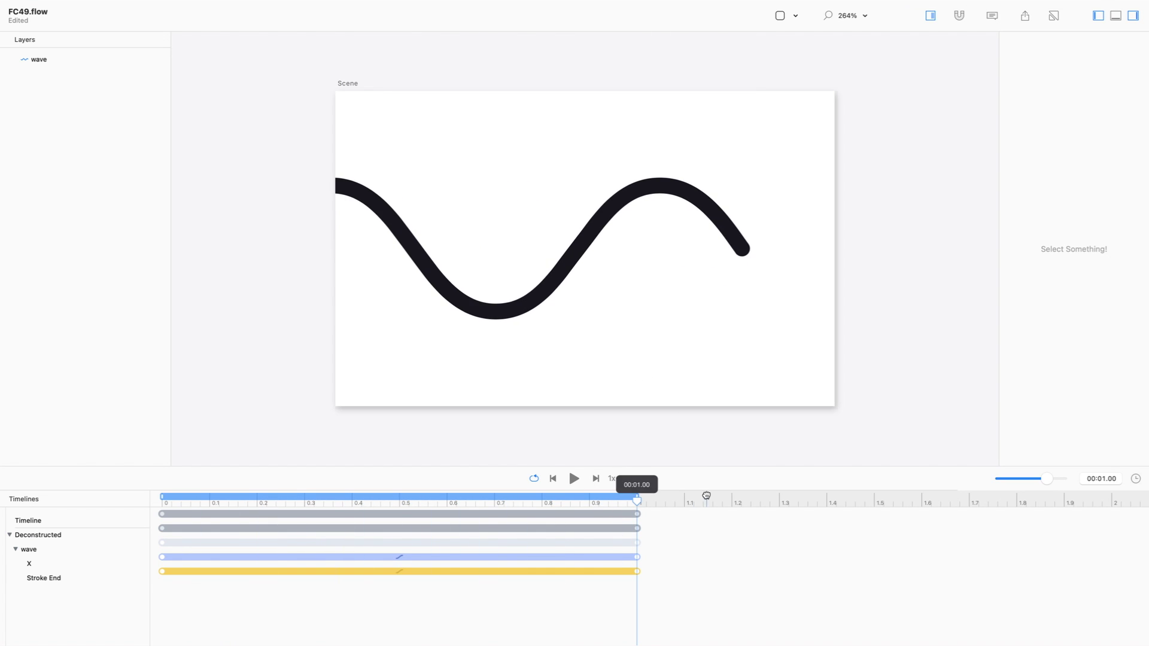
pyautogui.click(594, 227)
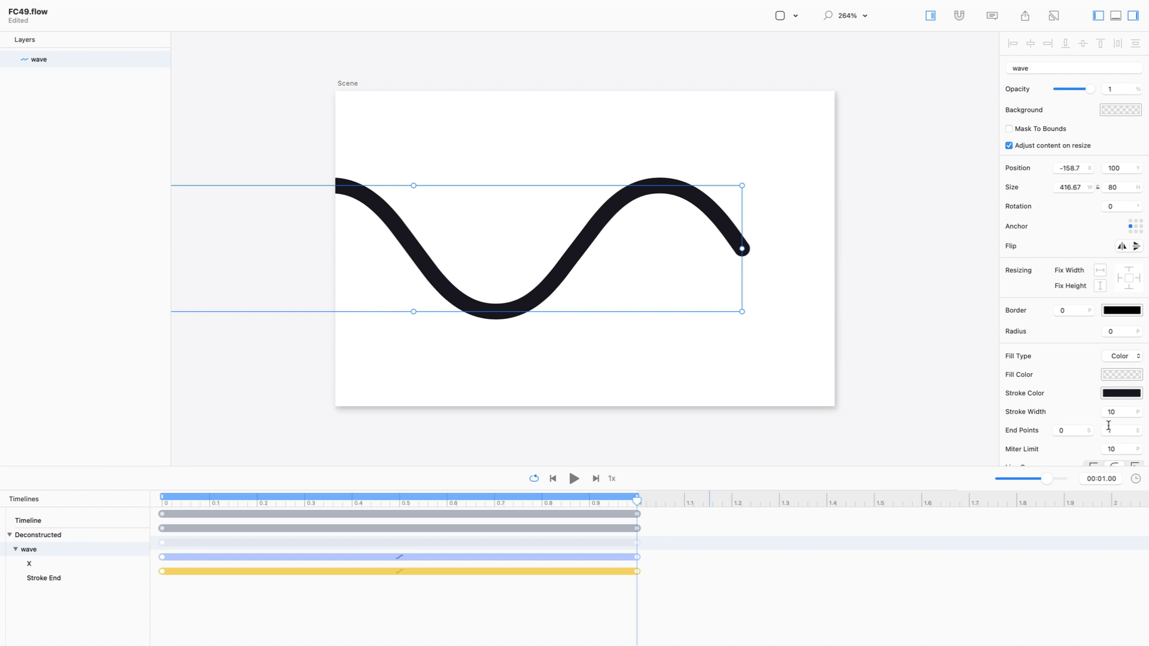
pyautogui.click(1072, 431)
pyautogui.write('0.5')
pyautogui.press('Return')
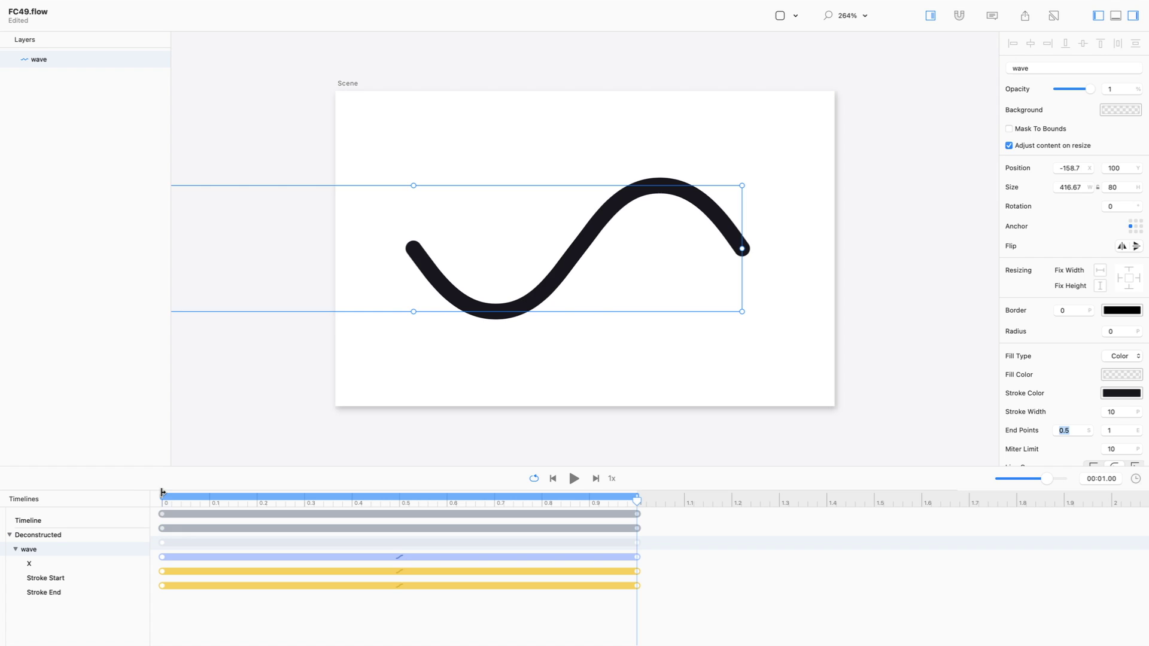
# - Check the wave's stroke end points at the start of the timeline and scrub through the animation
pyautogui.moveTo(162, 494); pyautogui.dragTo(160, 505)
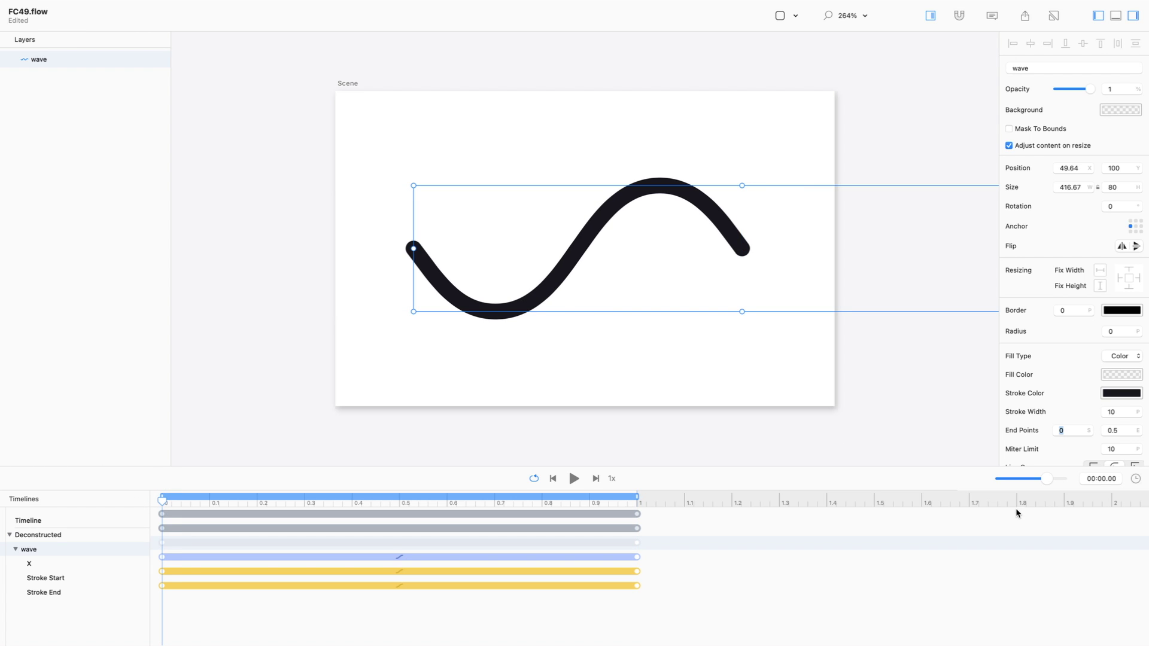
pyautogui.click(1074, 430)
pyautogui.moveTo(652, 499); pyautogui.dragTo(657, 501)
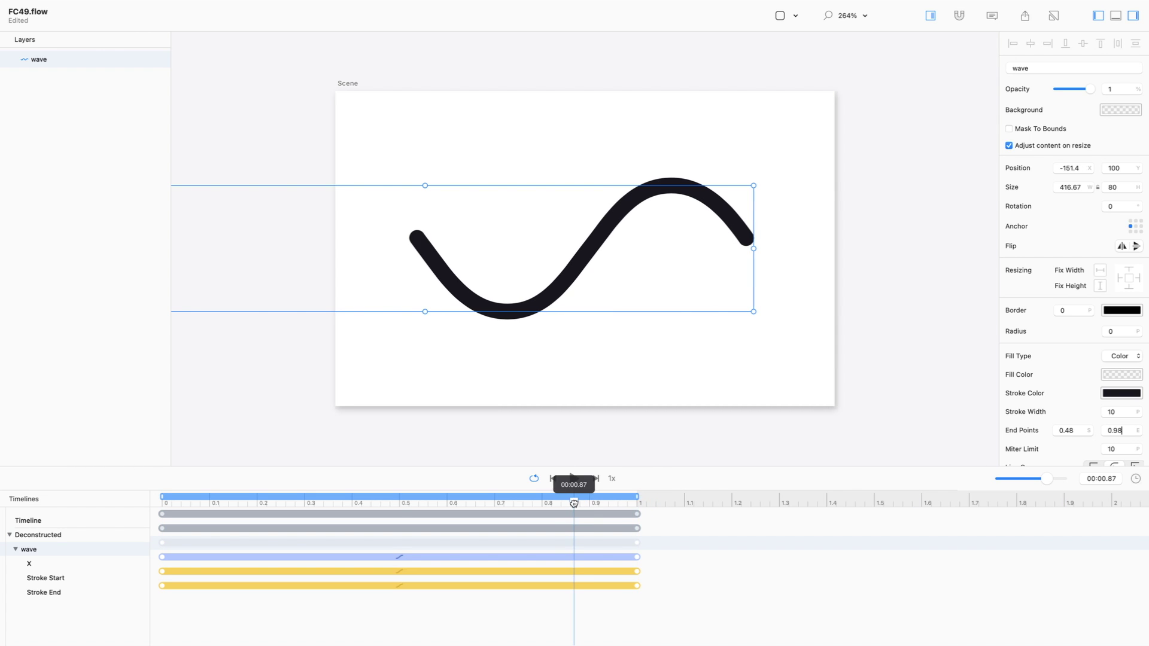
pyautogui.click(553, 478)
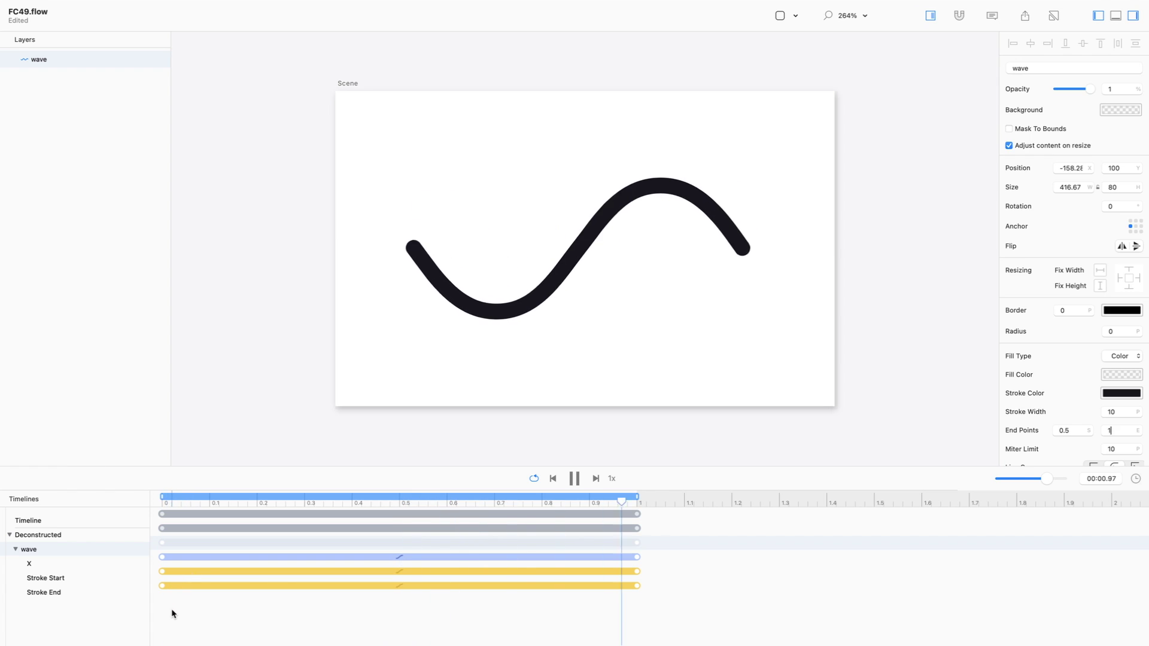
# - Set the easing of the wave's X, Stroke Start and Stroke End animations to Linear and preview the playback
pyautogui.moveTo(171, 610); pyautogui.dragTo(147, 544)
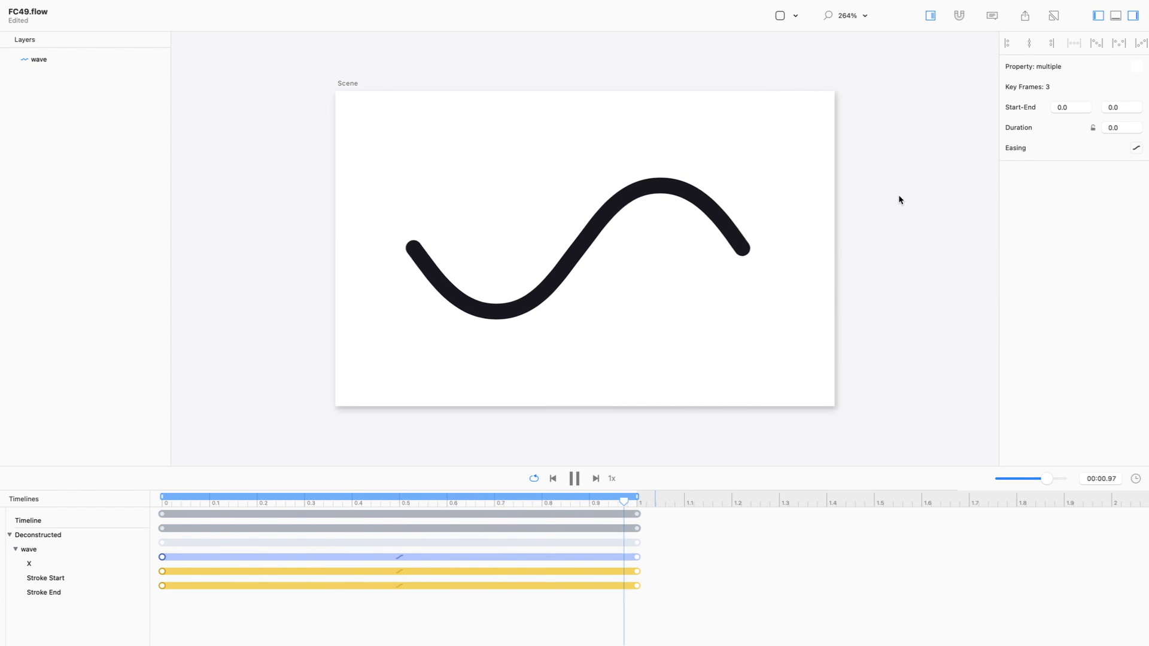
pyautogui.click(1136, 147)
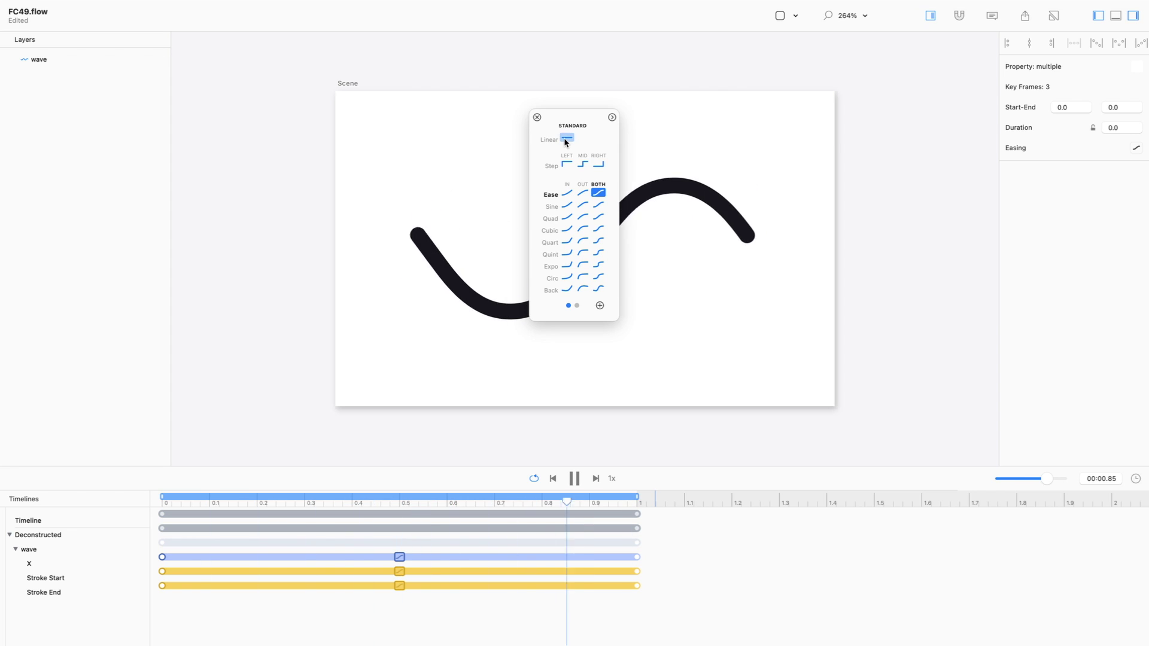
pyautogui.click(563, 139)
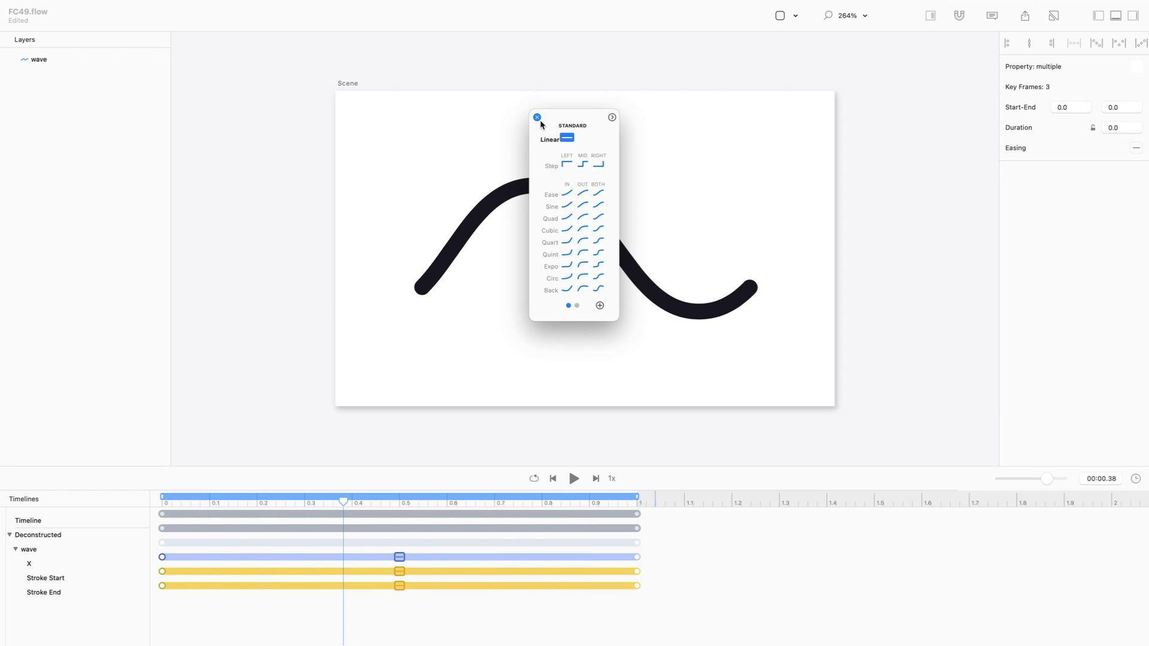
pyautogui.click(538, 118)
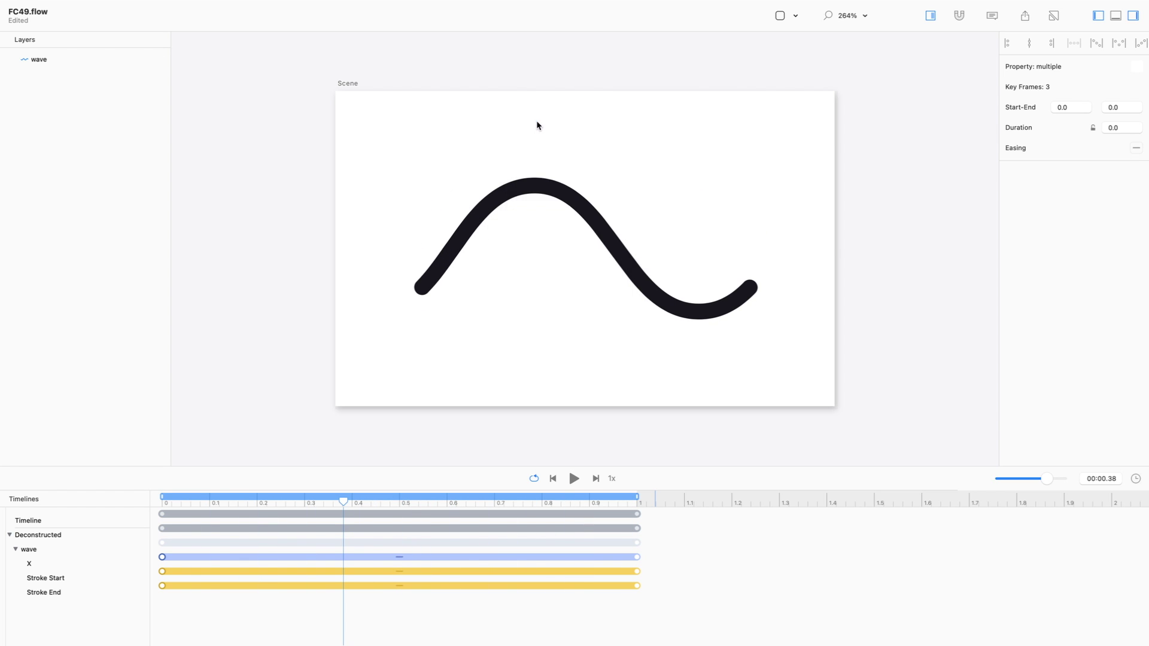
pyautogui.click(573, 479)
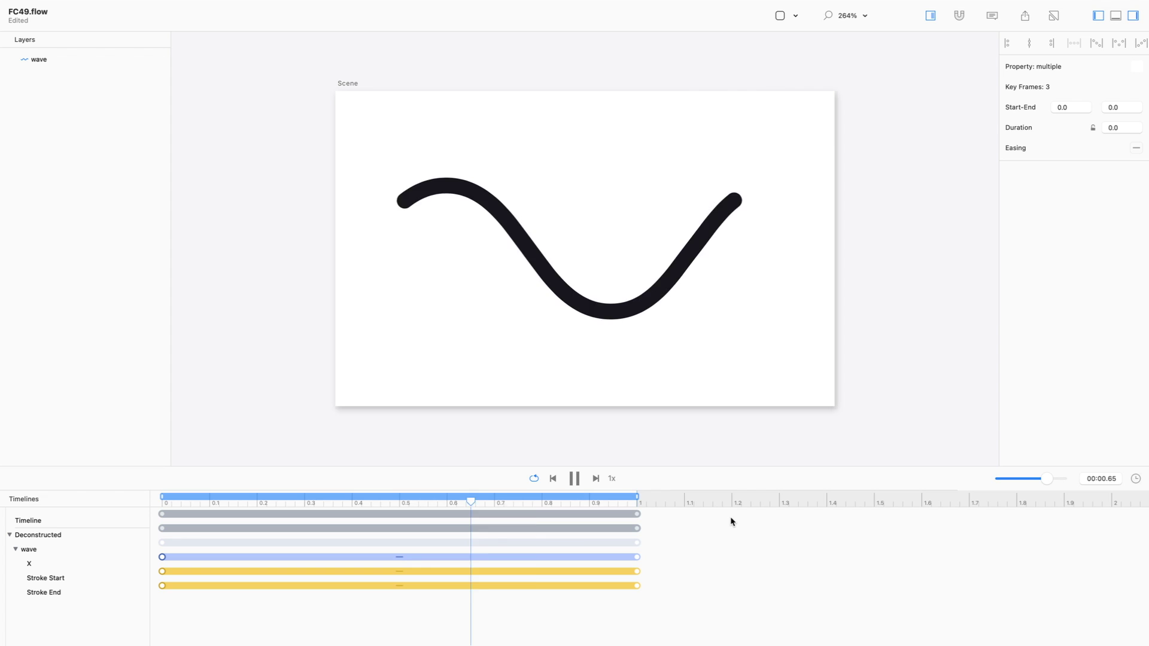
pyautogui.click(574, 479)
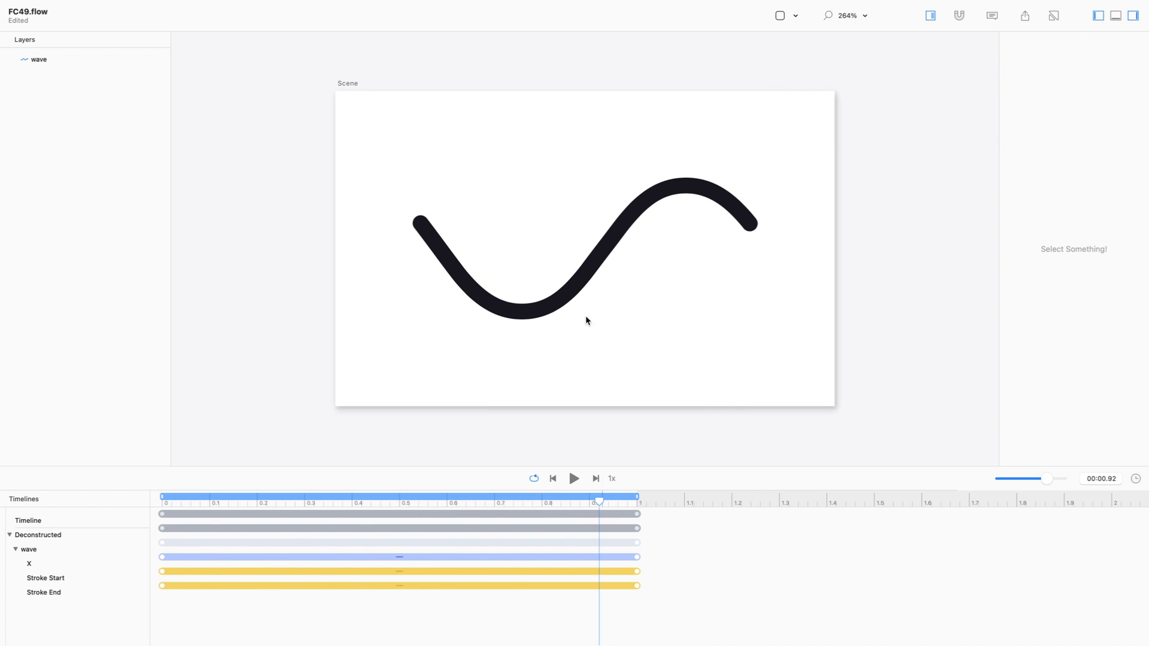
# - Compare the selected wave's first and last frames repeatedly and play the loop to check that it is seamless
pyautogui.click(585, 269)
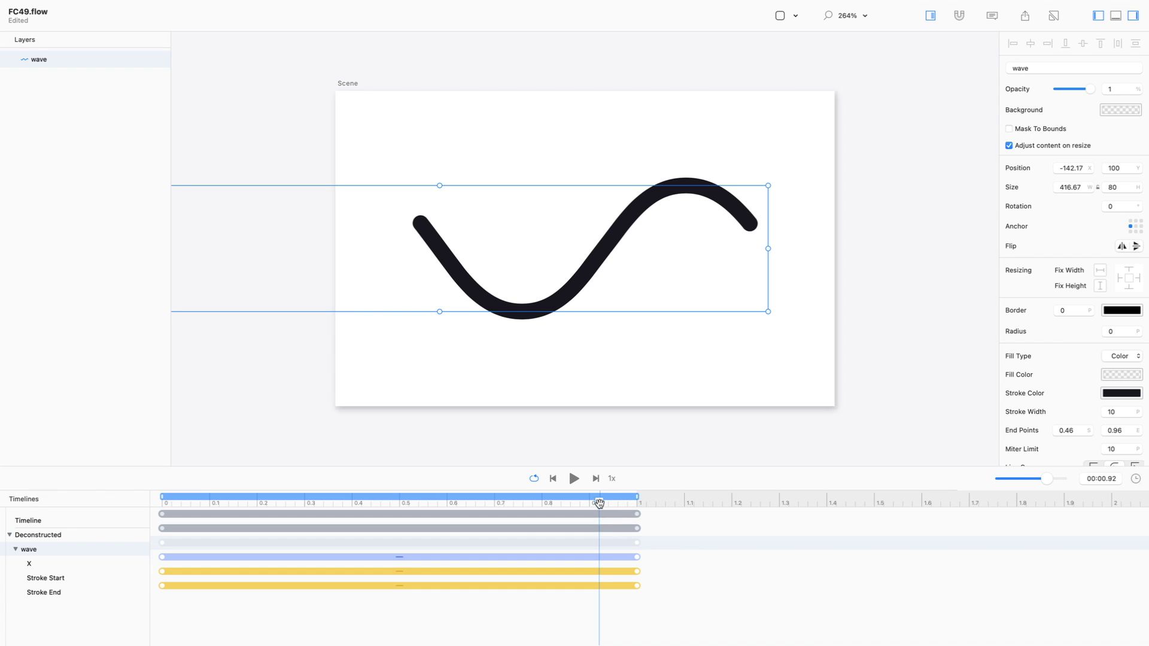
pyautogui.moveTo(599, 500); pyautogui.dragTo(644, 532)
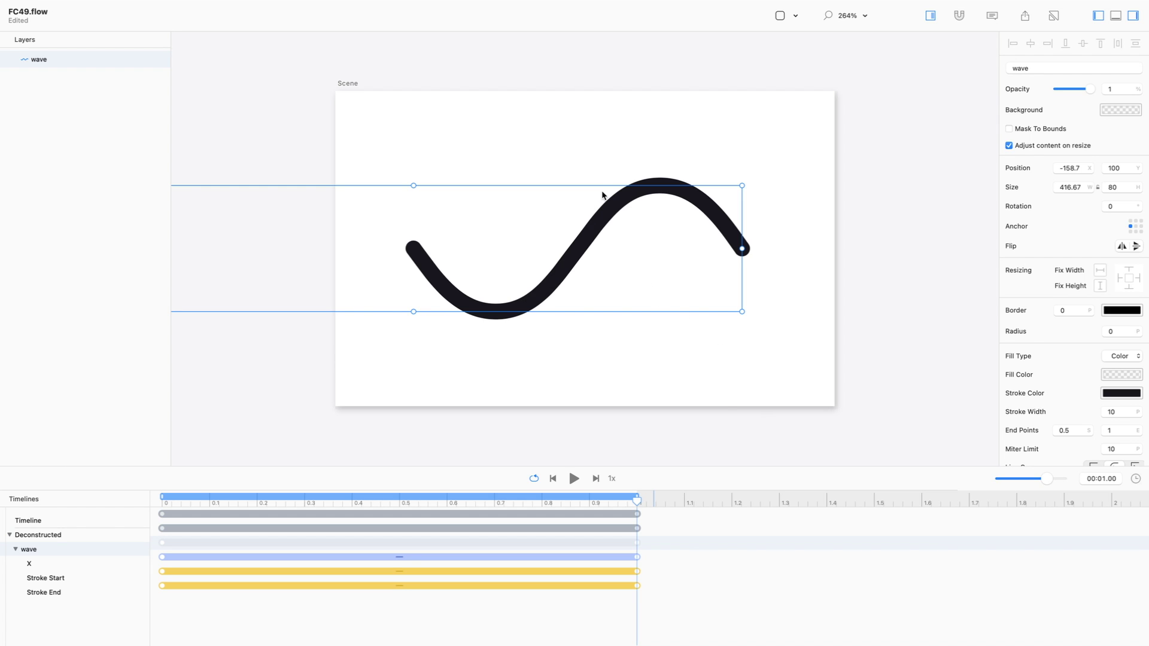
pyautogui.click(553, 478)
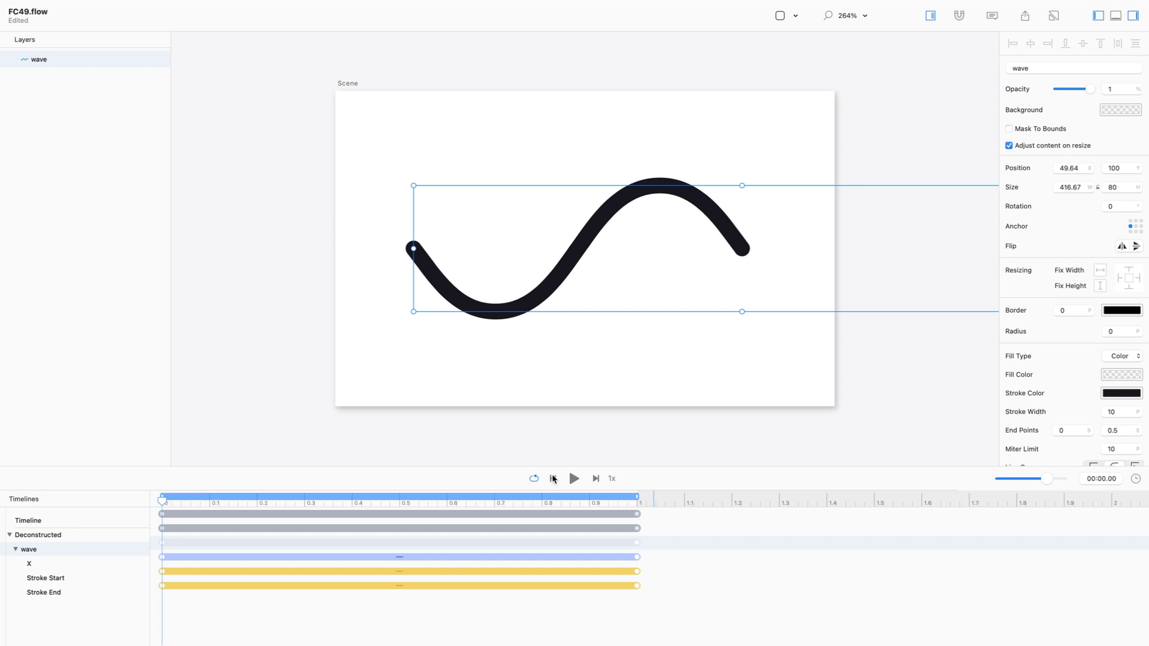
pyautogui.click(596, 478)
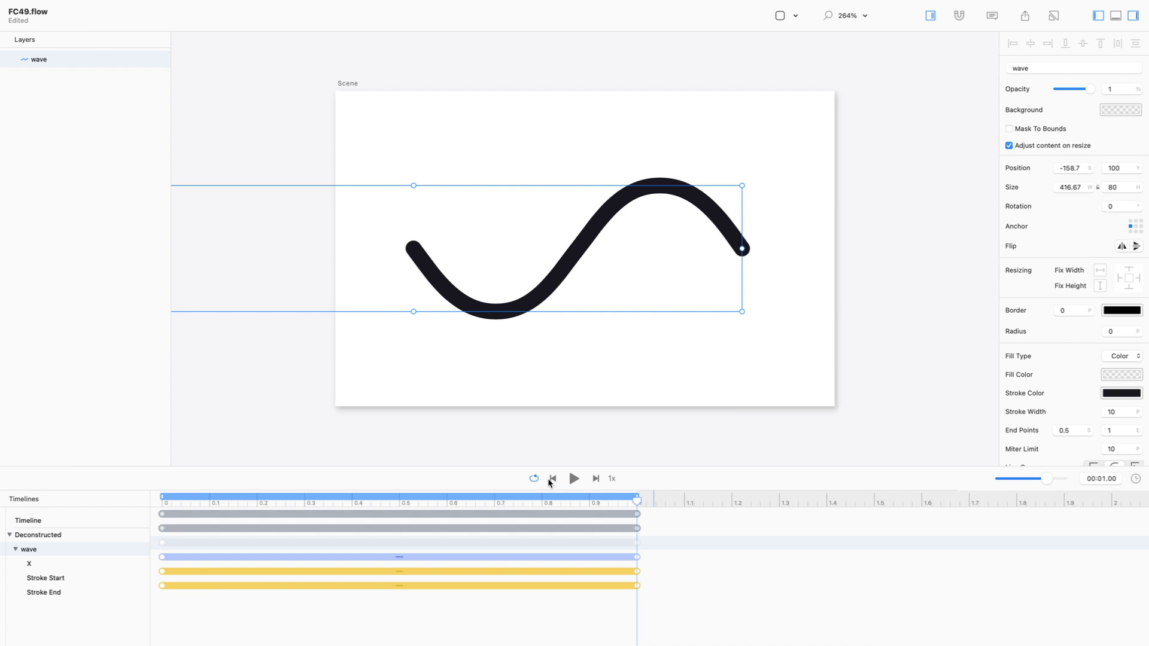
pyautogui.click(553, 480)
pyautogui.click(596, 480)
pyautogui.click(553, 479)
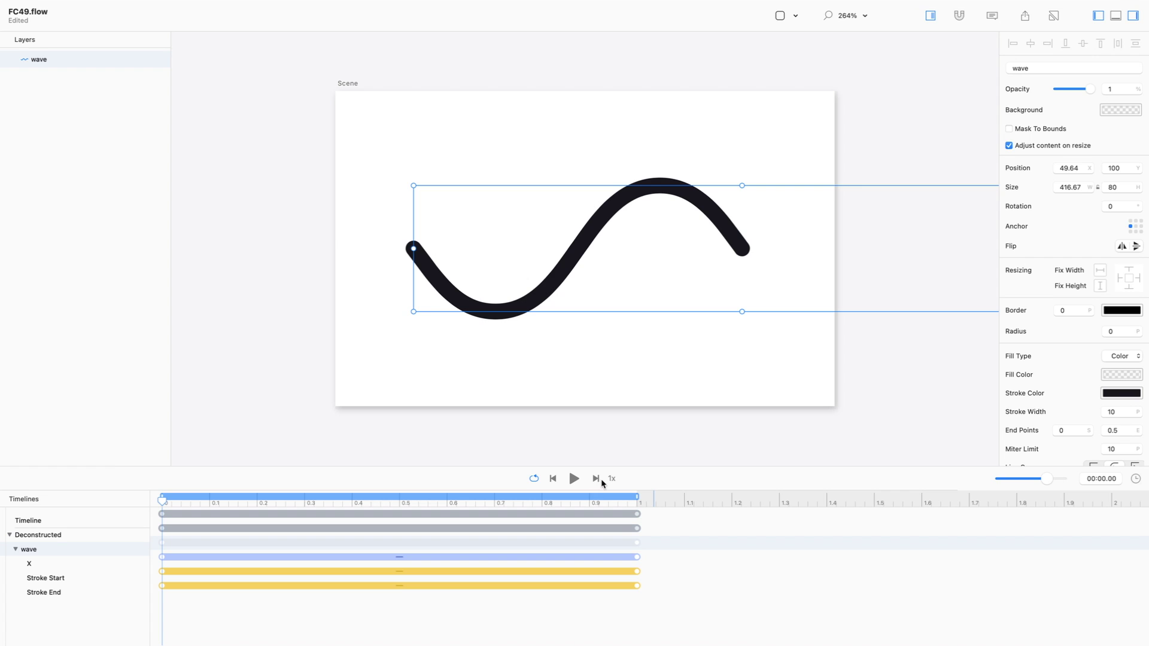
pyautogui.click(595, 480)
pyautogui.click(553, 480)
pyautogui.click(595, 479)
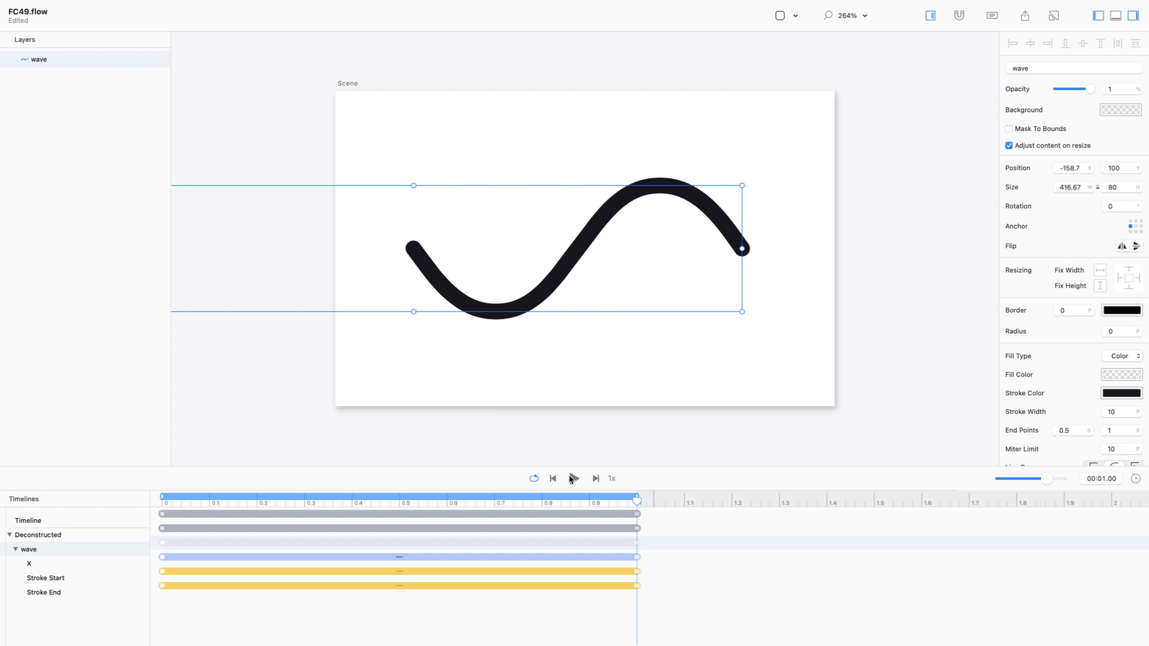
pyautogui.click(553, 479)
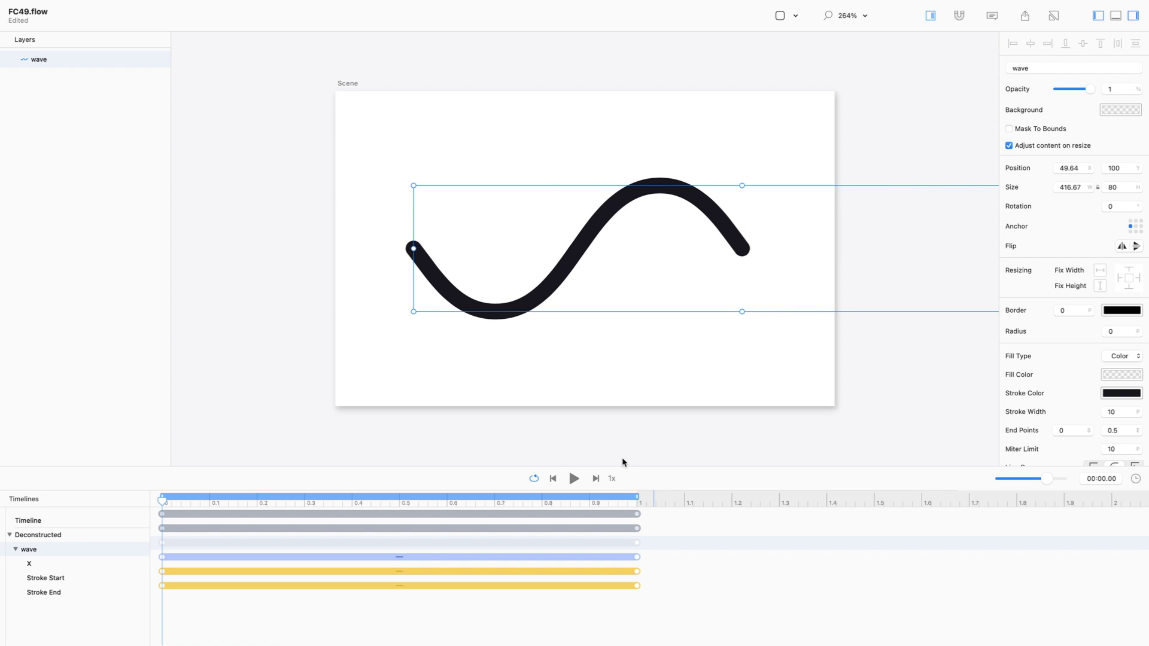
pyautogui.click(596, 479)
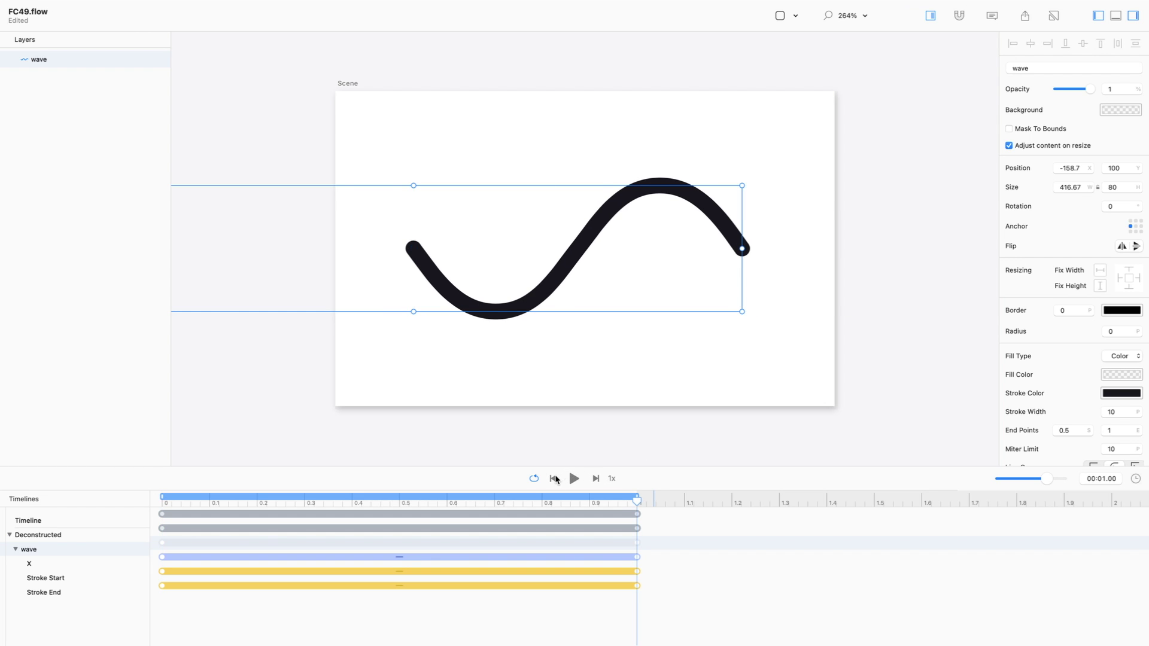
pyautogui.click(554, 479)
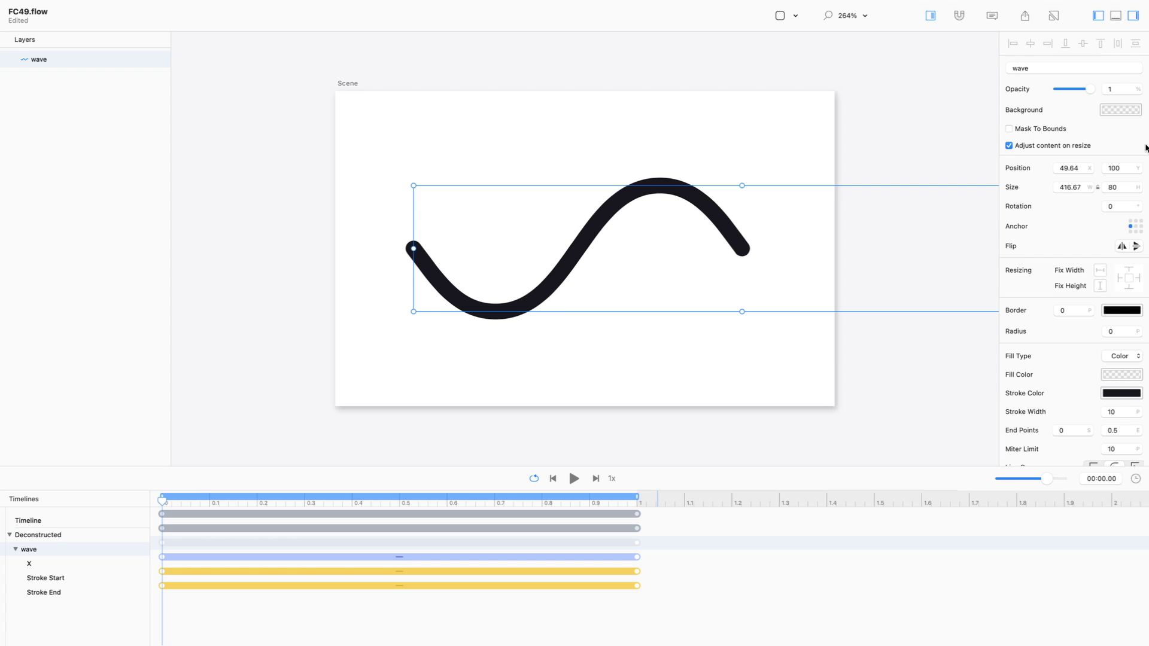
pyautogui.click(574, 480)
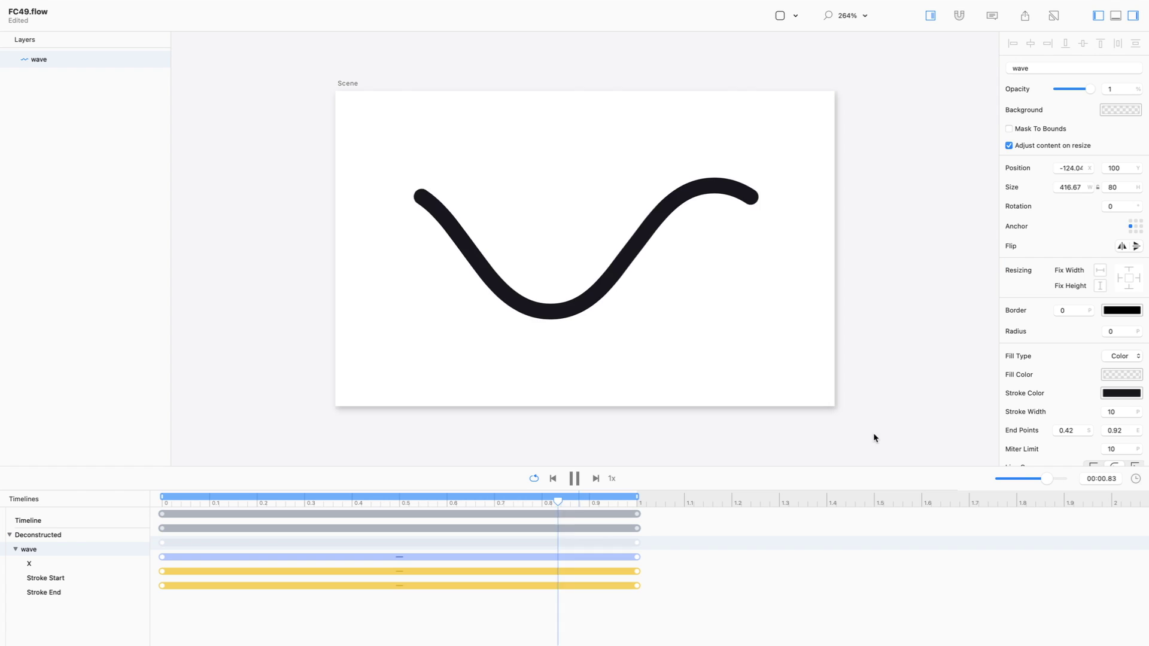
pyautogui.click(574, 479)
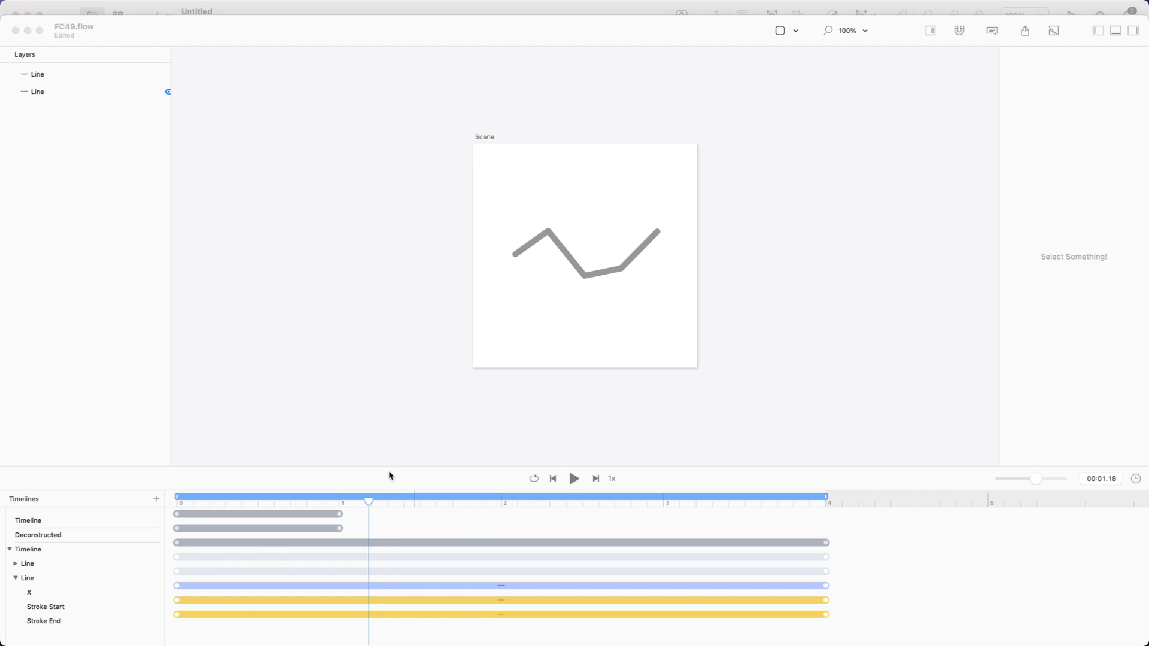
# - From the start of the 4-second timeline, show the lower Line layer, hide the upper one and play the animation
pyautogui.click(248, 506)
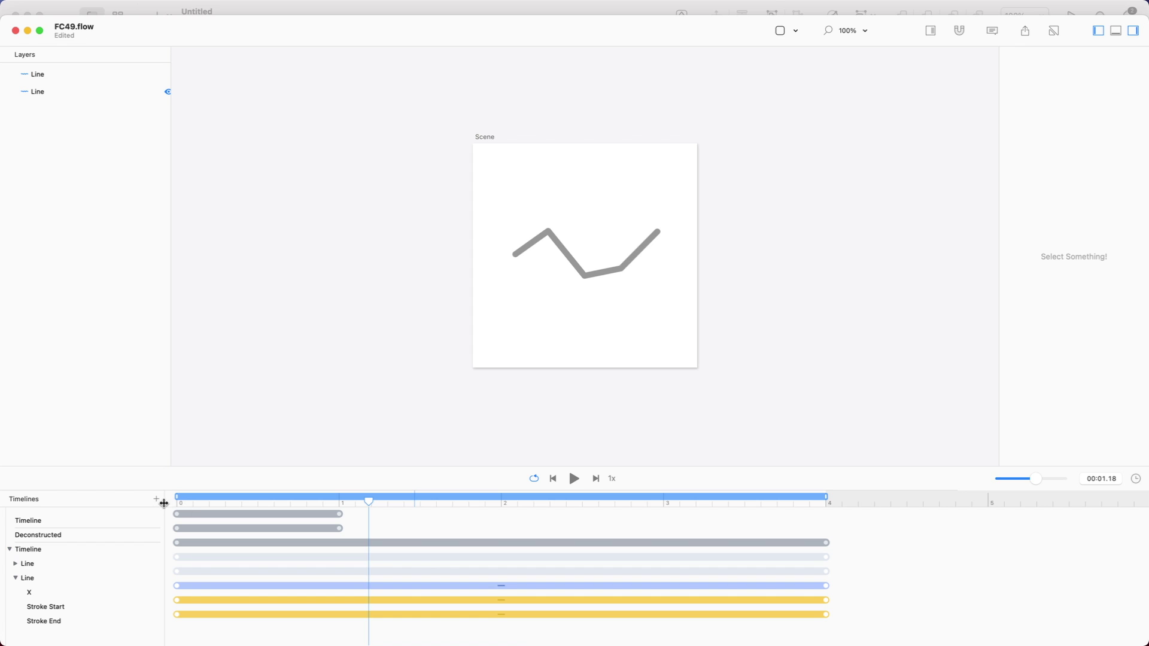
pyautogui.moveTo(198, 506); pyautogui.dragTo(150, 509)
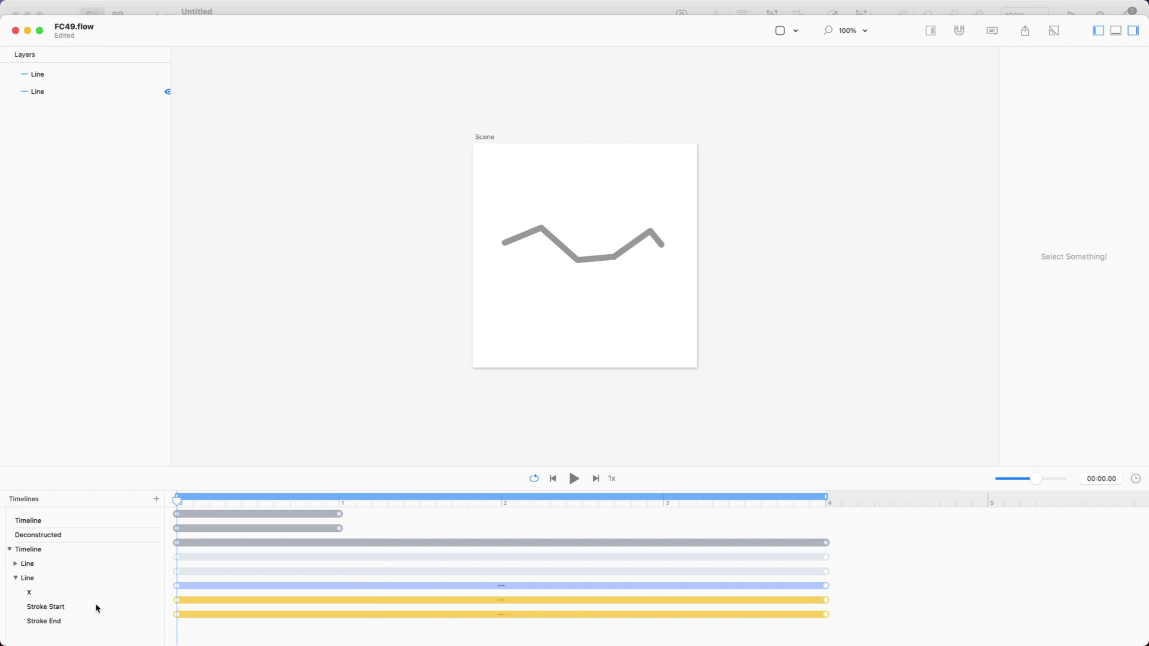
pyautogui.click(65, 564)
pyautogui.click(167, 93)
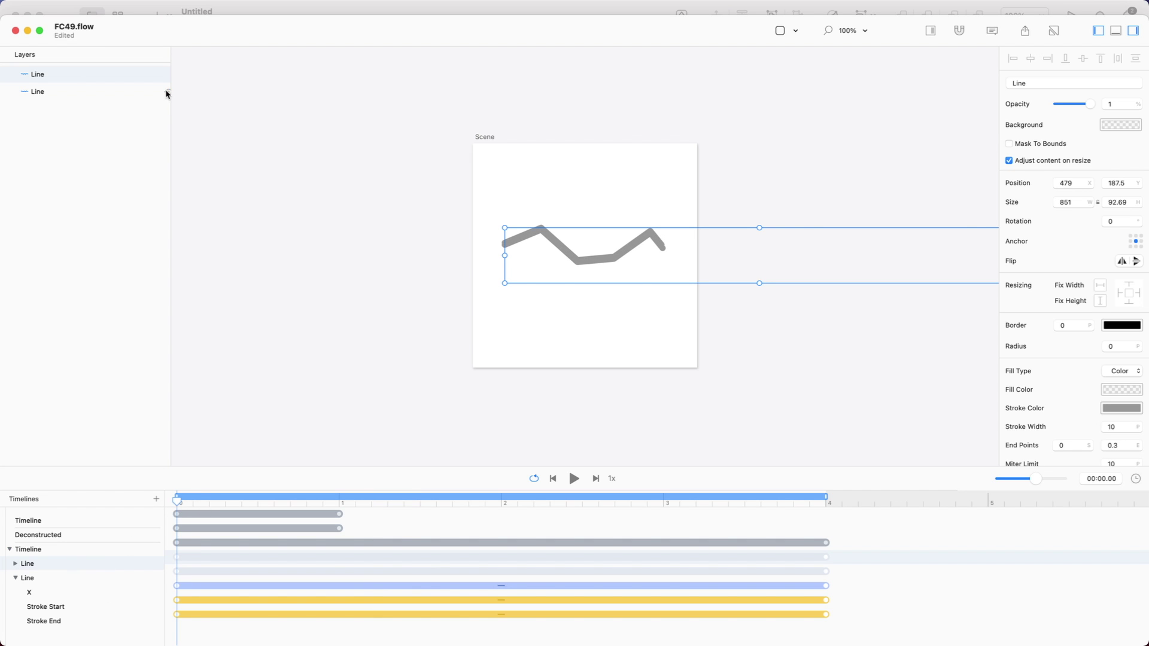
pyautogui.click(167, 75)
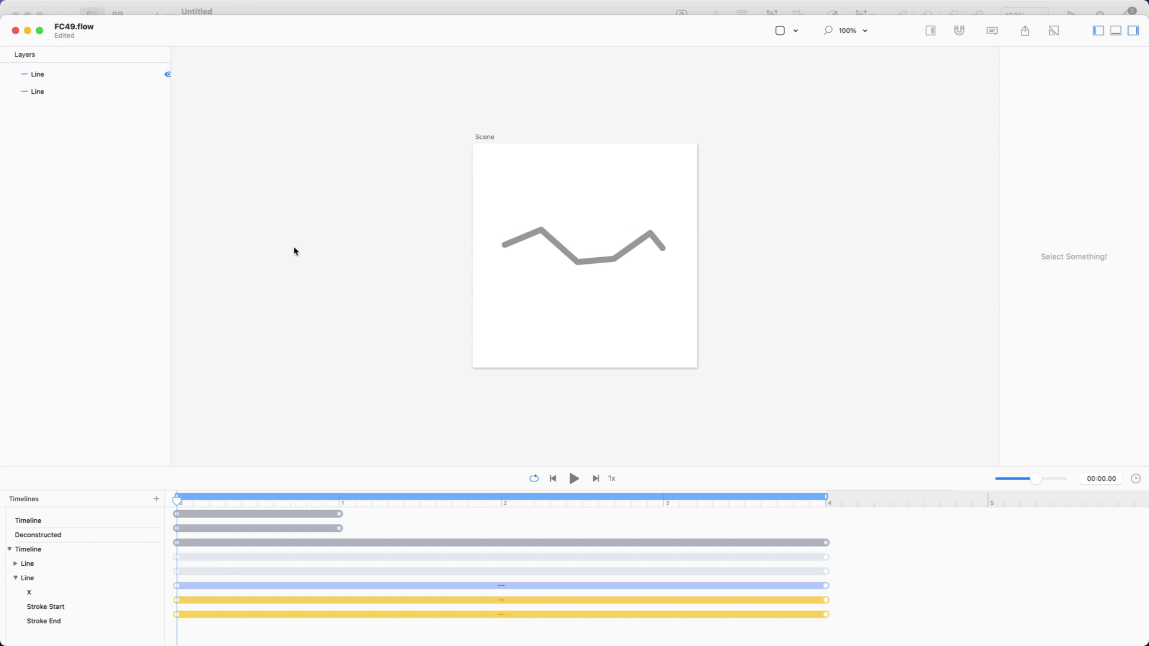
pyautogui.press('space')
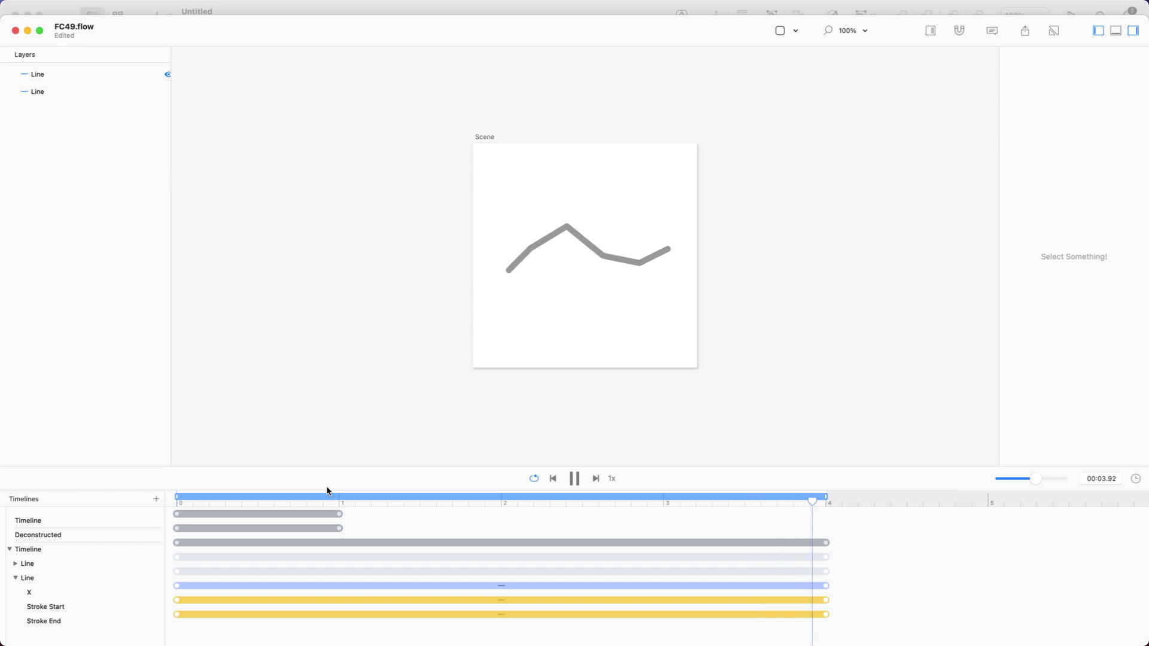
# - Examine the full zigzag line in Sketch, return to Flow and stop playback with the playhead at the start
pyautogui.press('super+Tab')
pyautogui.press('super+Tab')
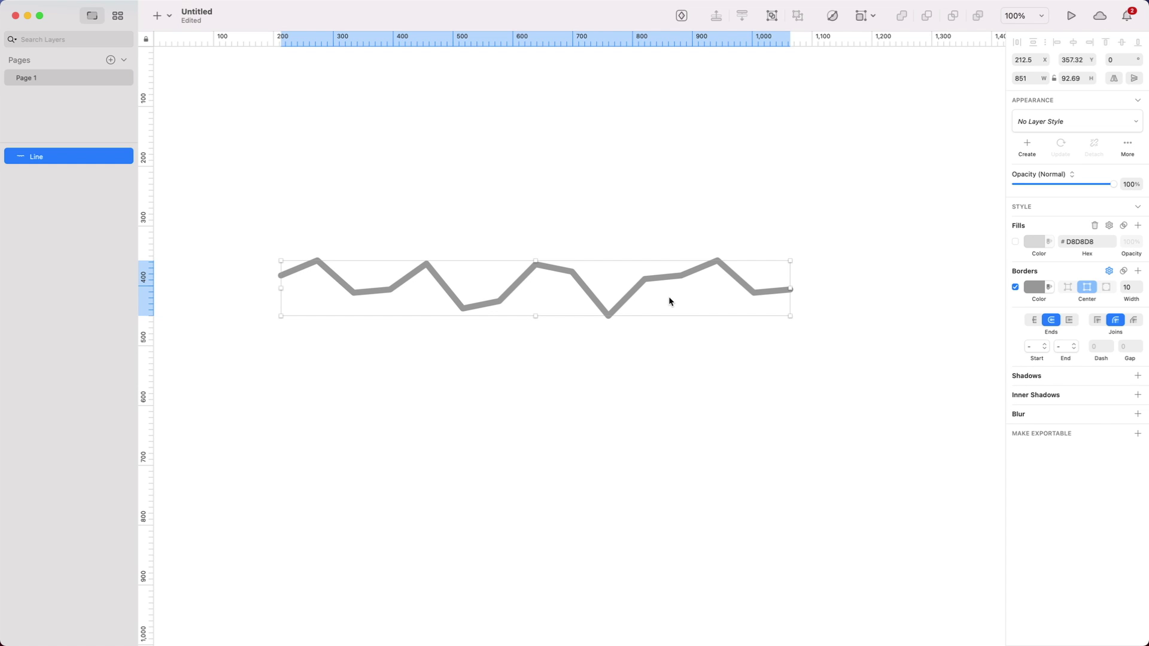
pyautogui.press('super+Tab')
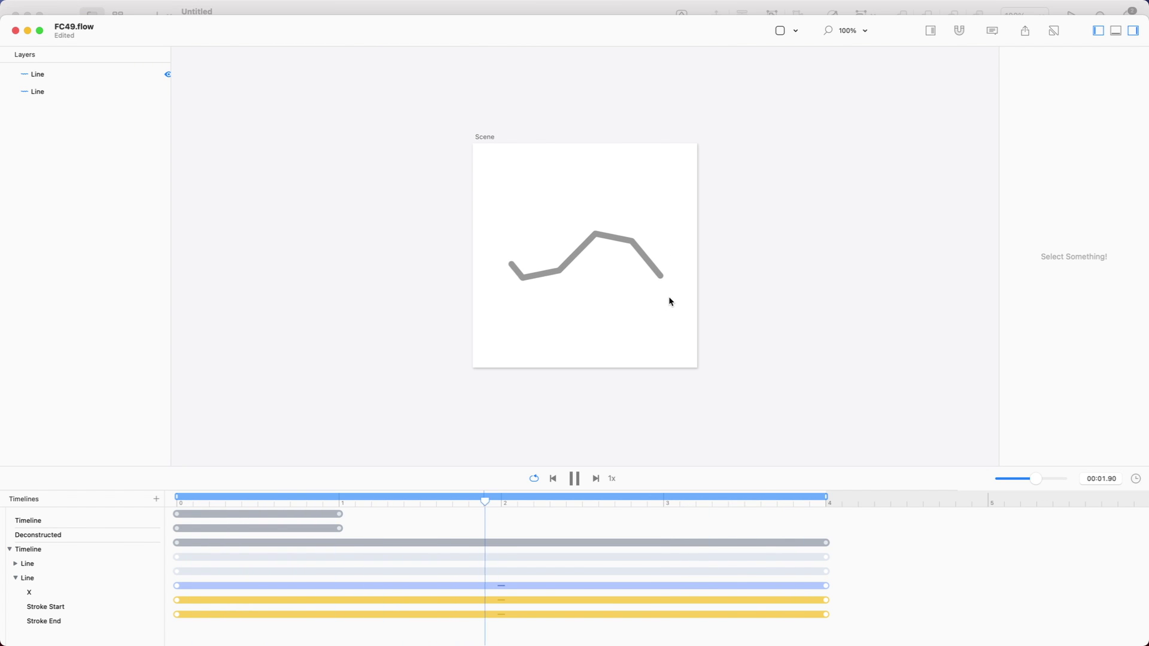
pyautogui.press('space')
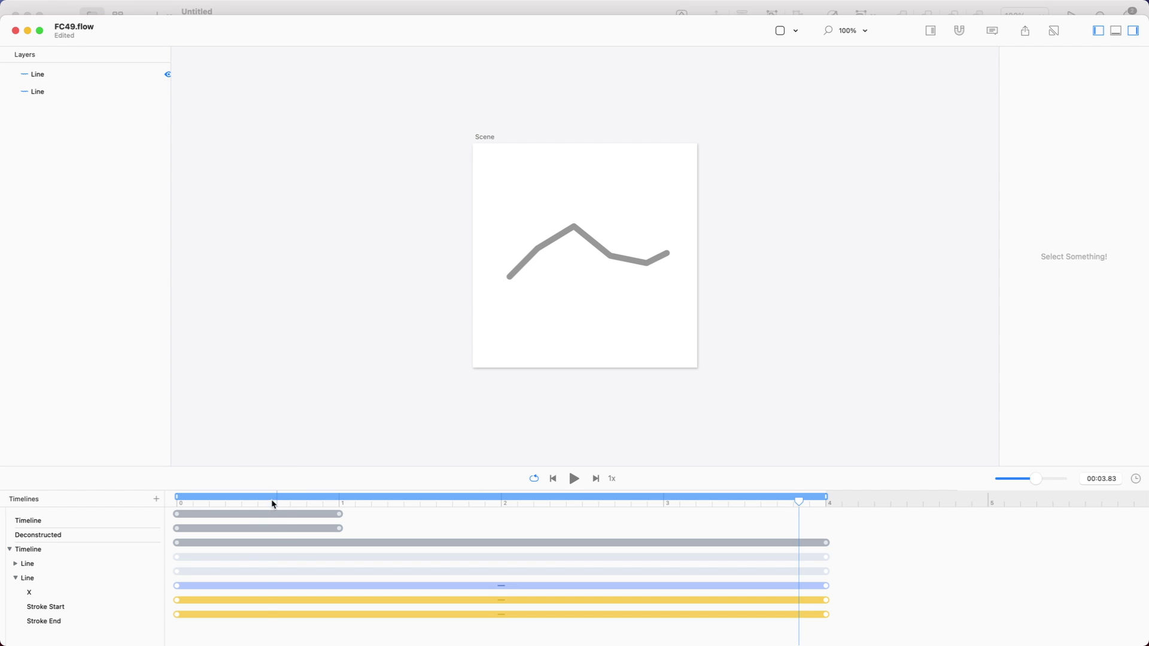
pyautogui.moveTo(272, 504); pyautogui.dragTo(166, 498)
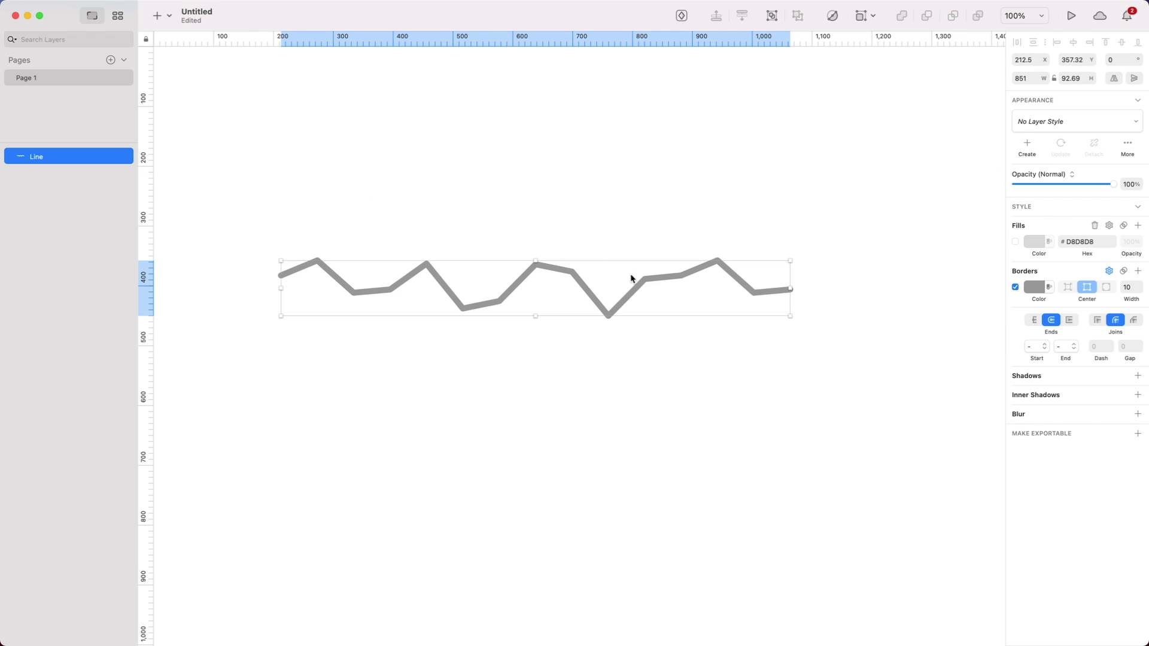
# - In Sketch, examine the points at both ends of the zigzag path, and return to Flow
pyautogui.click(551, 179)
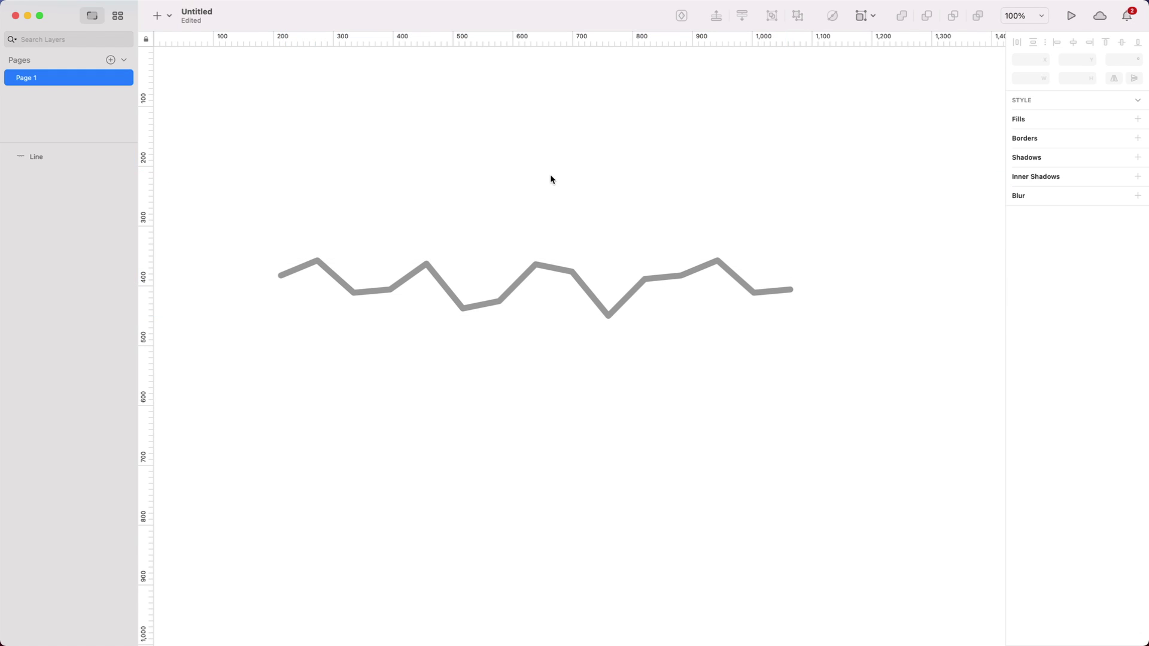
pyautogui.click(700, 270)
pyautogui.doubleClick(688, 275)
pyautogui.click(682, 276)
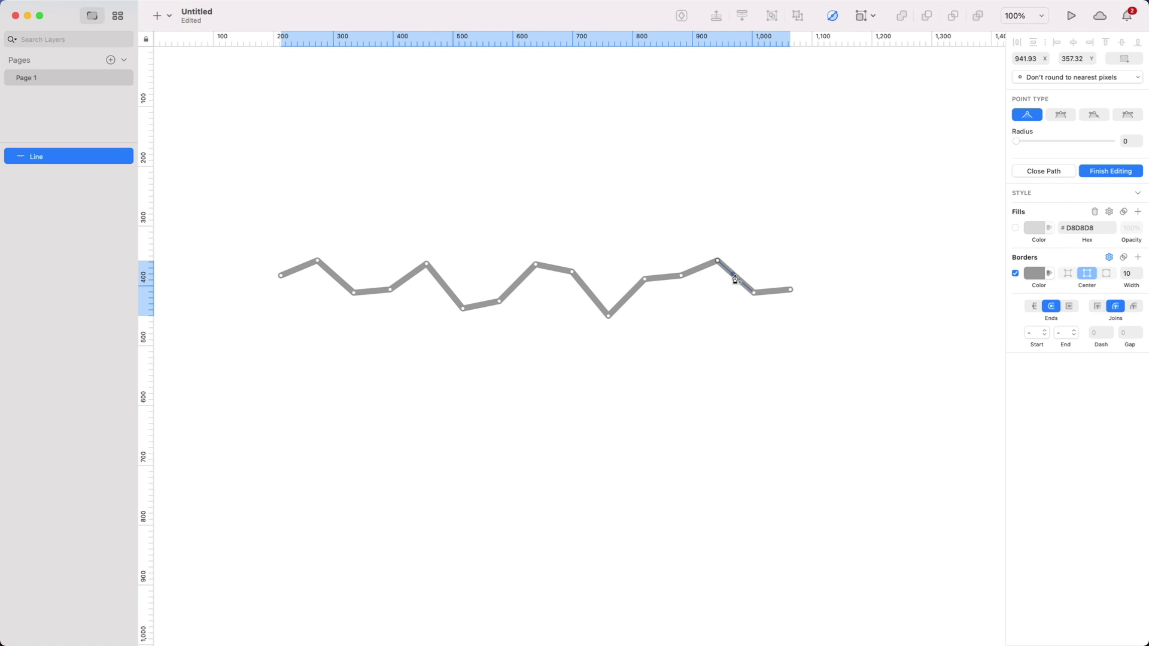
pyautogui.moveTo(226, 231); pyautogui.dragTo(399, 330)
pyautogui.moveTo(663, 213); pyautogui.dragTo(819, 361)
pyautogui.press('super+Tab')
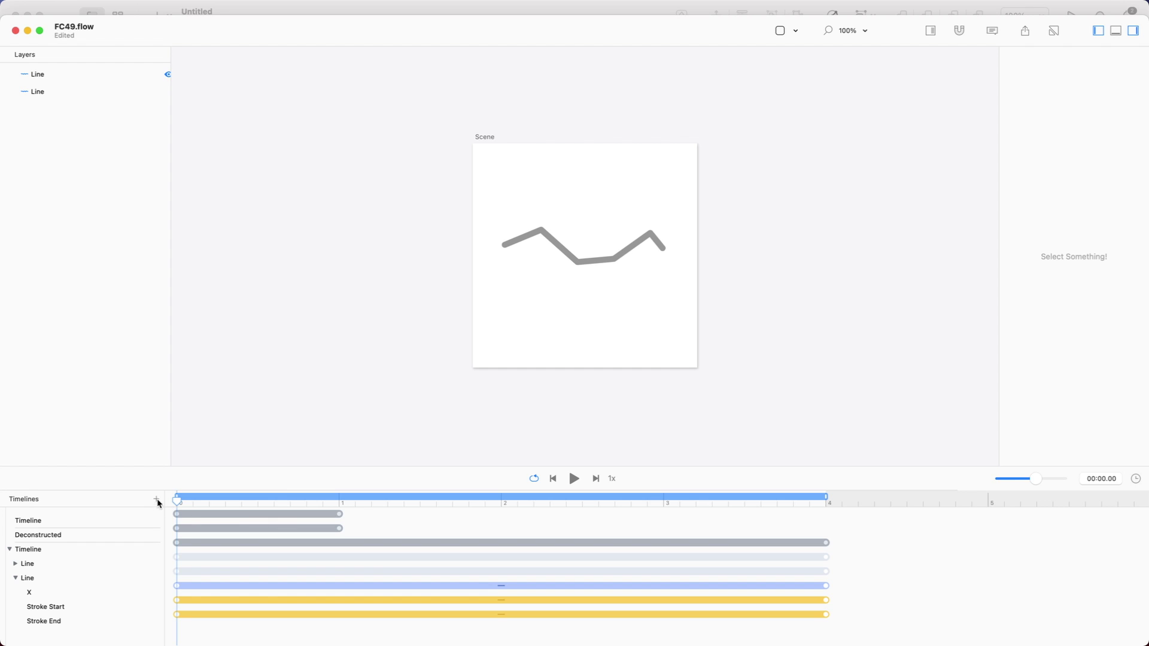
# - Delete the visible lower Line's X, Stroke Start and Stroke End keyframes at 4 seconds
pyautogui.click(543, 247)
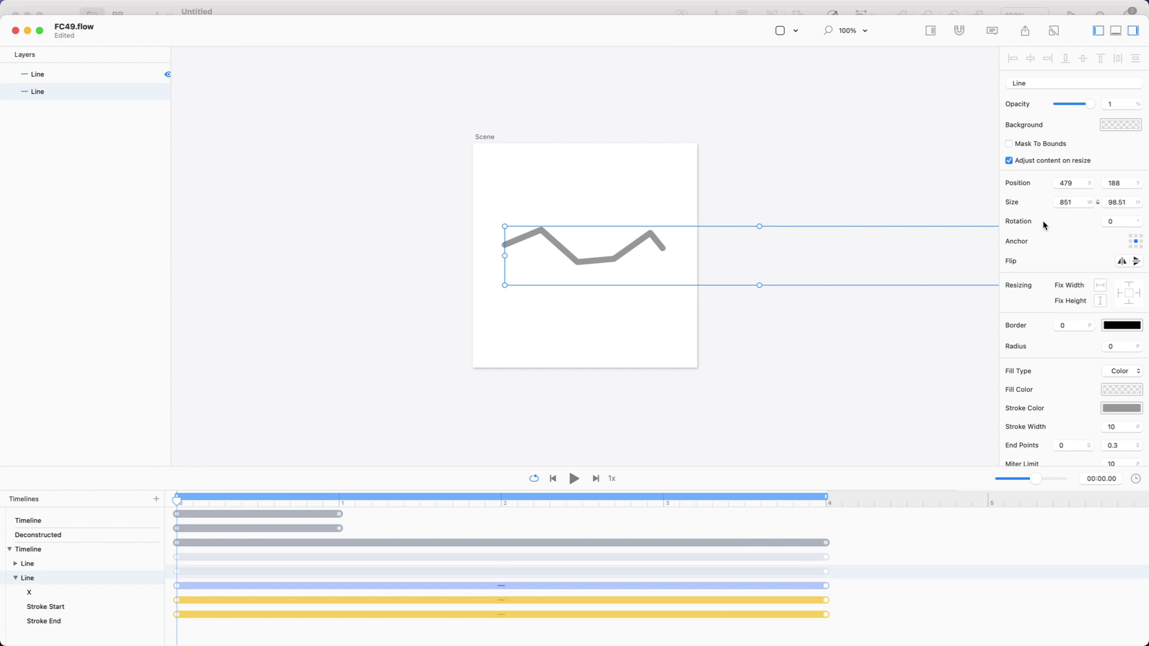
pyautogui.moveTo(848, 563); pyautogui.dragTo(772, 623)
pyautogui.press('Delete')
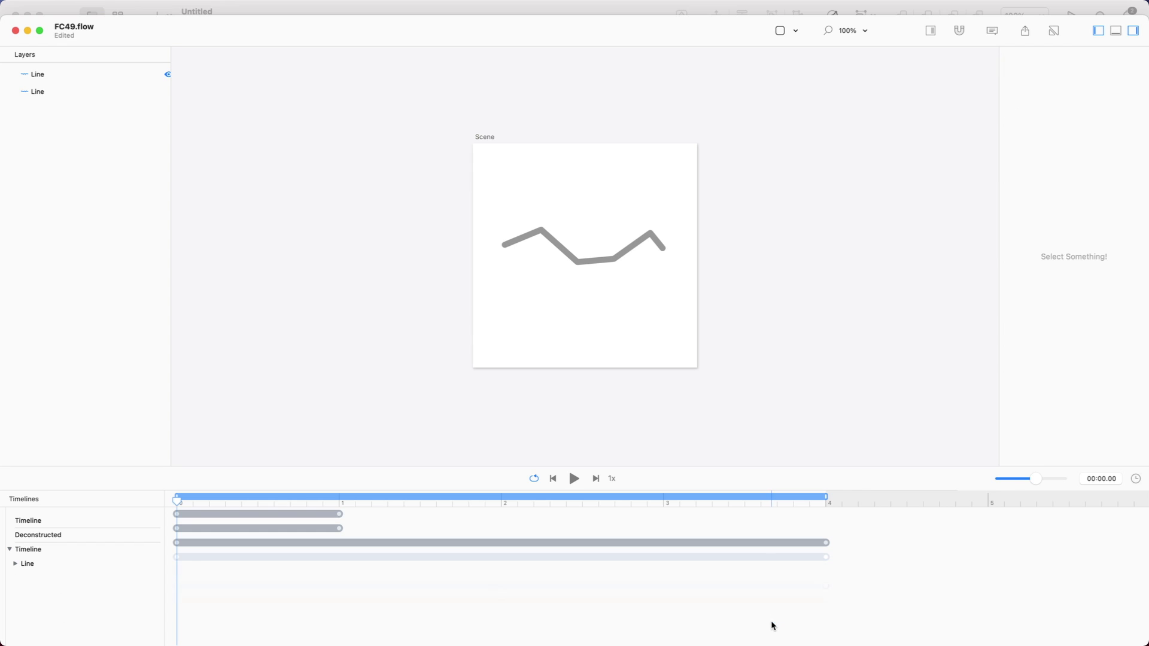
# - Shorten the lower Line by setting its stroke end point to 0.2 at the start of the timeline
pyautogui.click(650, 240)
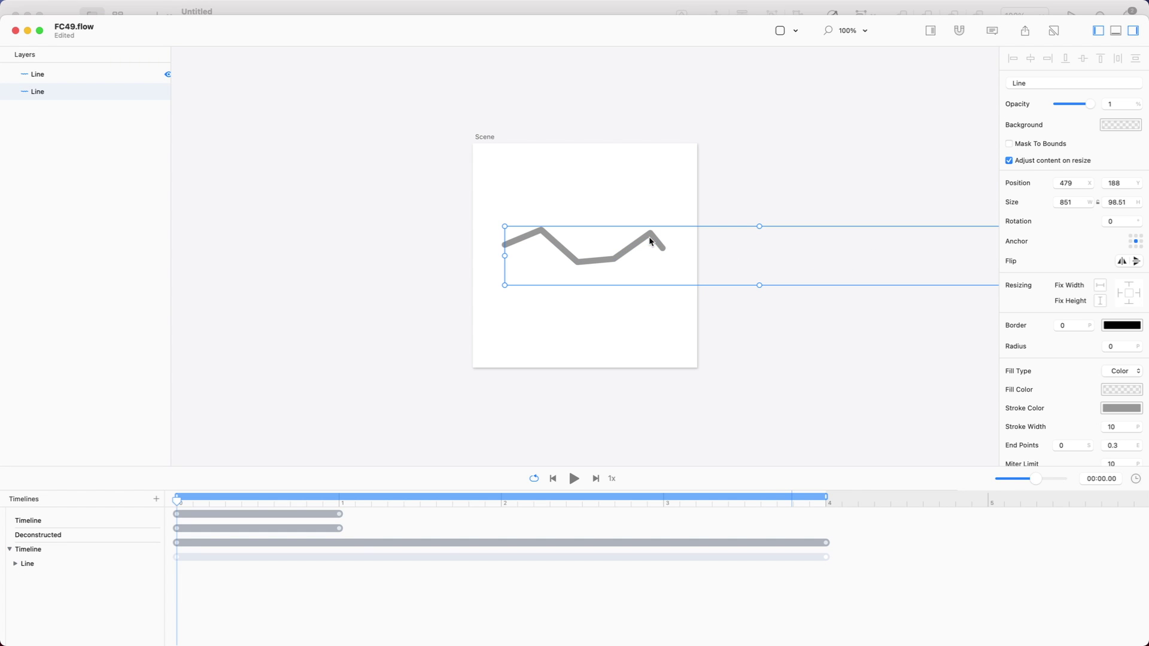
pyautogui.click(1124, 447)
pyautogui.write('0.29')
pyautogui.press('Return')
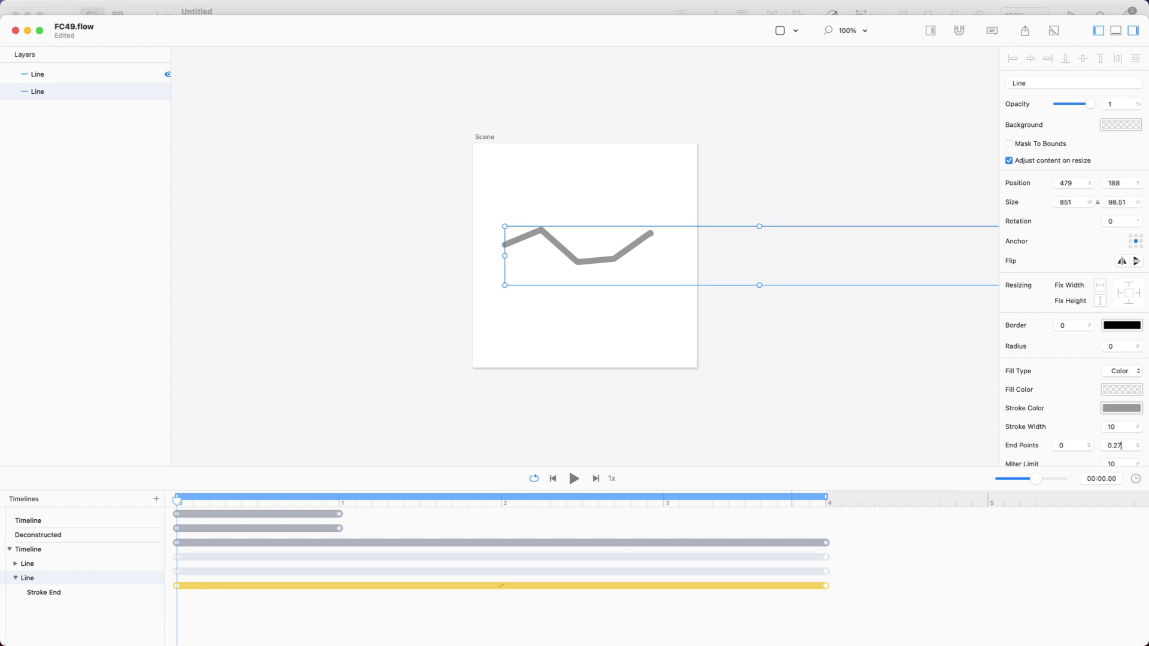
pyautogui.press('Down')
pyautogui.press('Down')
pyautogui.press('Down')
# - Try to adjust the lower Line's fourth path point, shifting its X position to 236.86
pyautogui.doubleClick(596, 266)
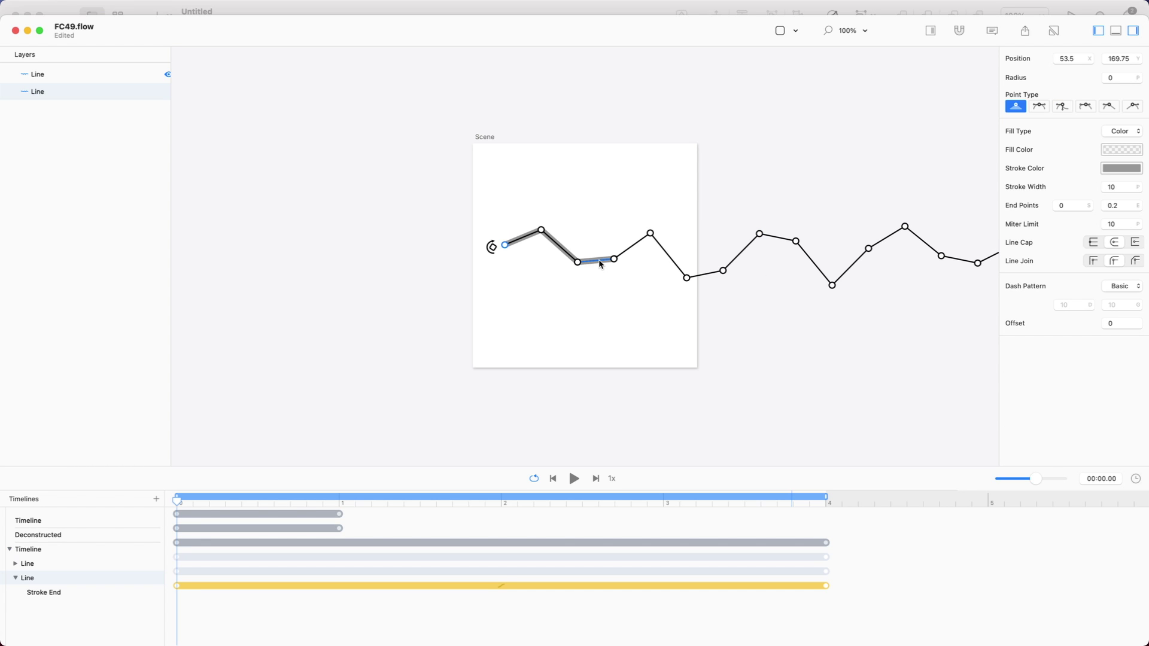
pyautogui.moveTo(615, 258); pyautogui.dragTo(614, 265)
pyautogui.press('super+z')
pyautogui.click(849, 277)
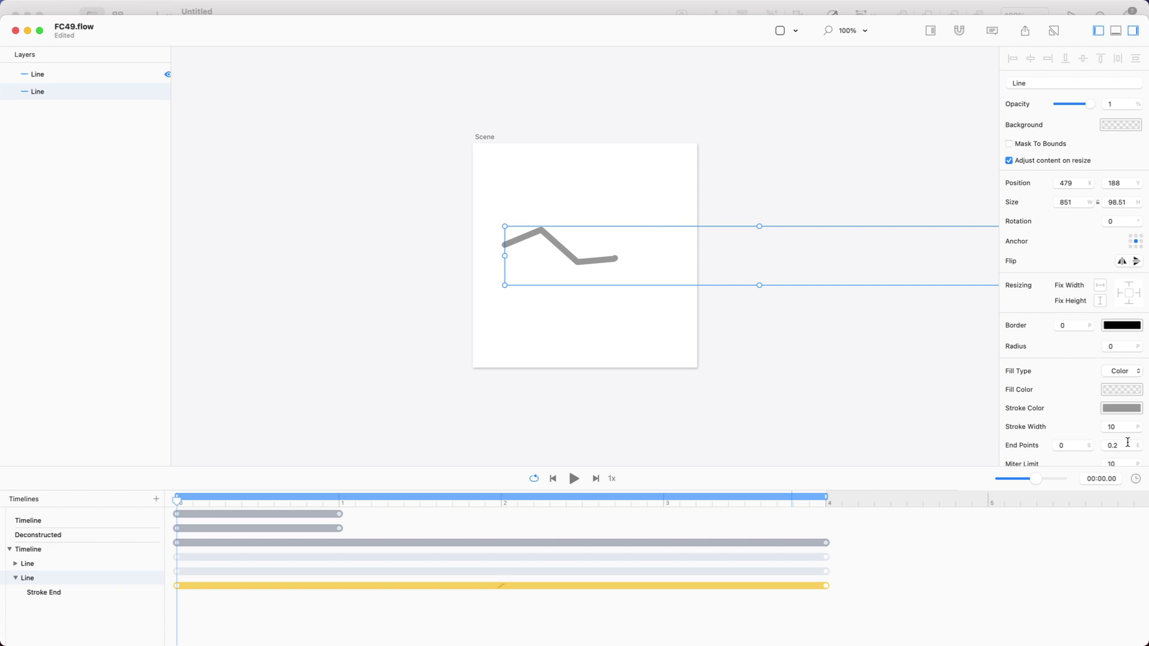
pyautogui.doubleClick(615, 261)
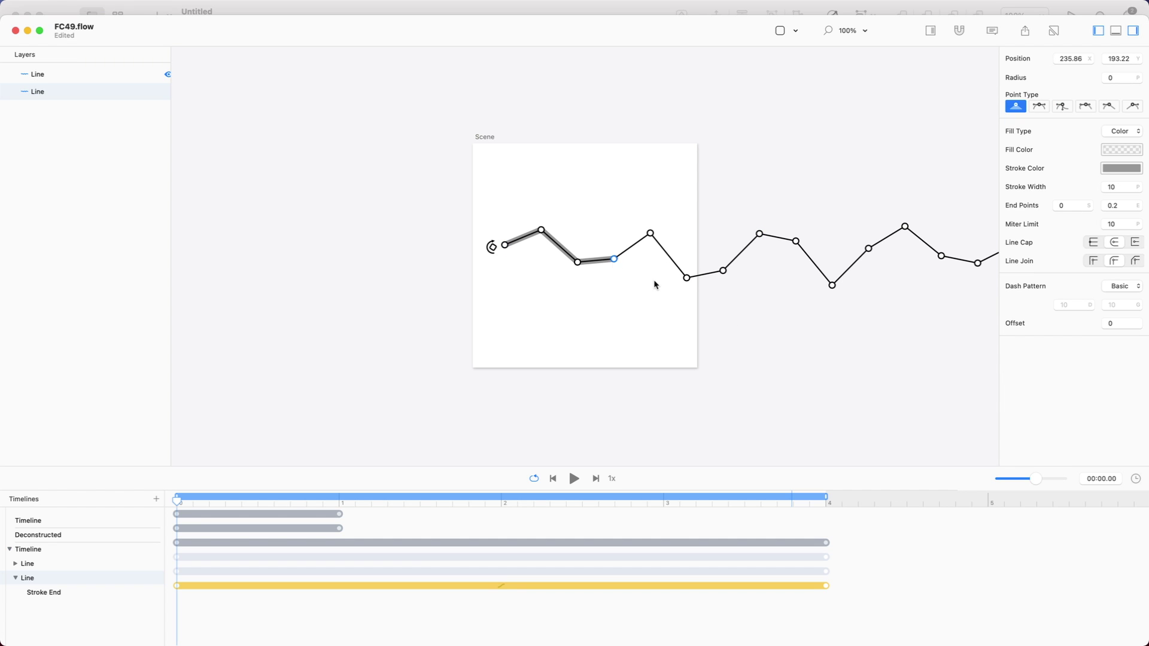
pyautogui.press('Right')
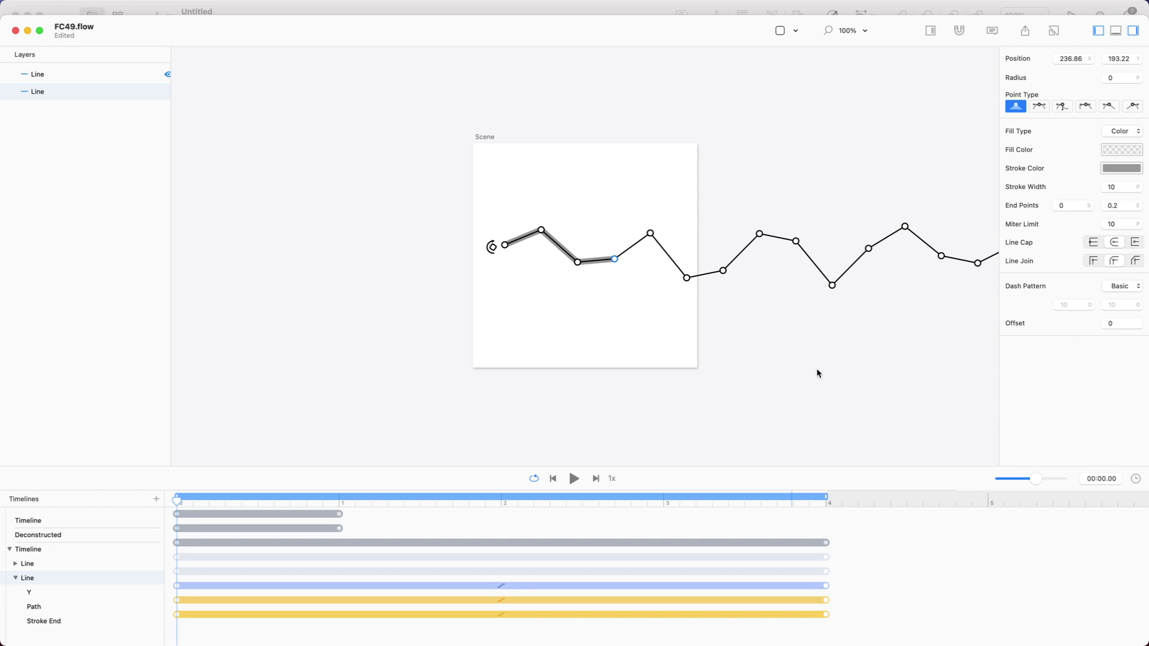
# - Try moving the lower path's last point to X 905.5, and undo the recent point and end point edits
pyautogui.hscroll(10, 790, 264)
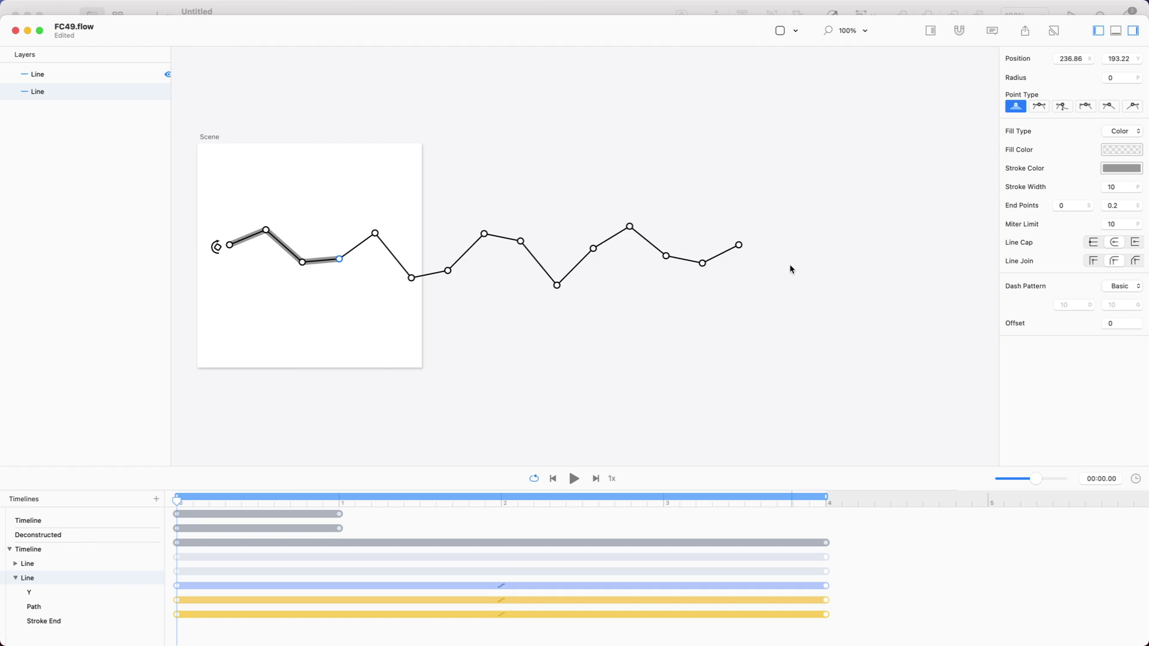
pyautogui.click(680, 246)
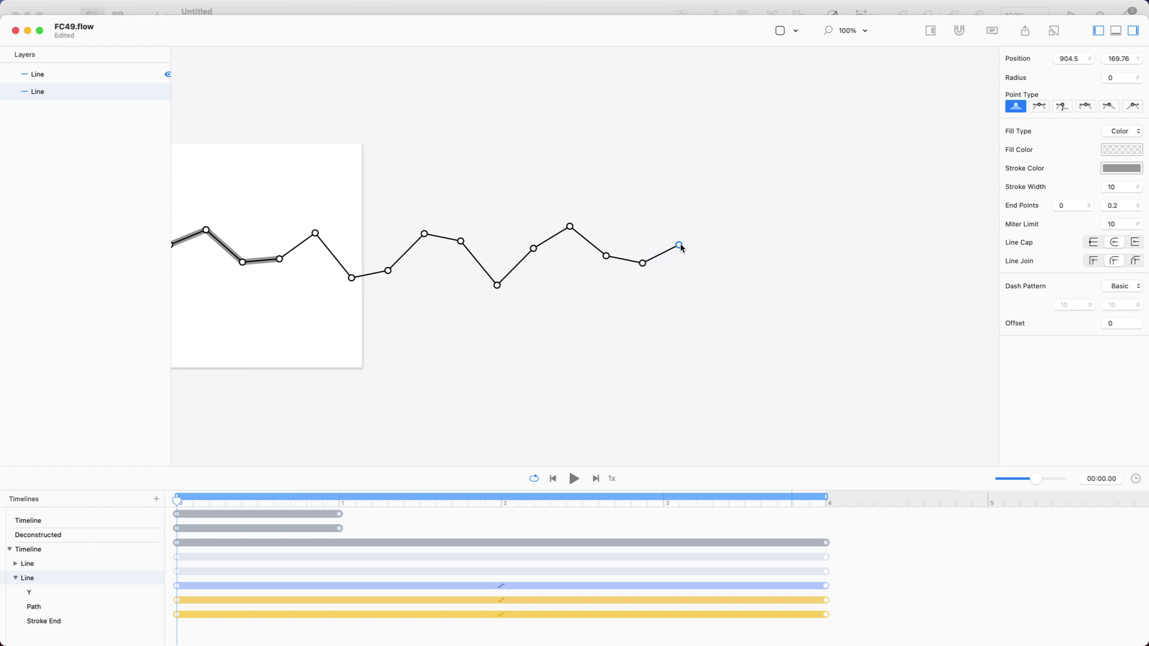
pyautogui.press('Right')
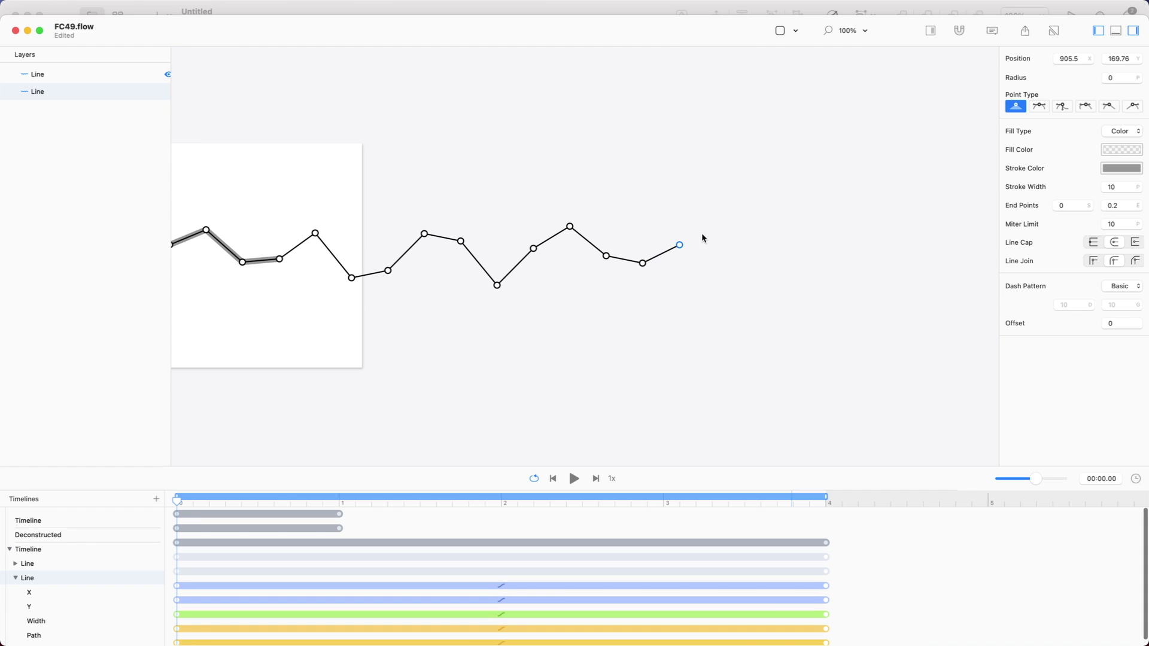
pyautogui.press('super+z')
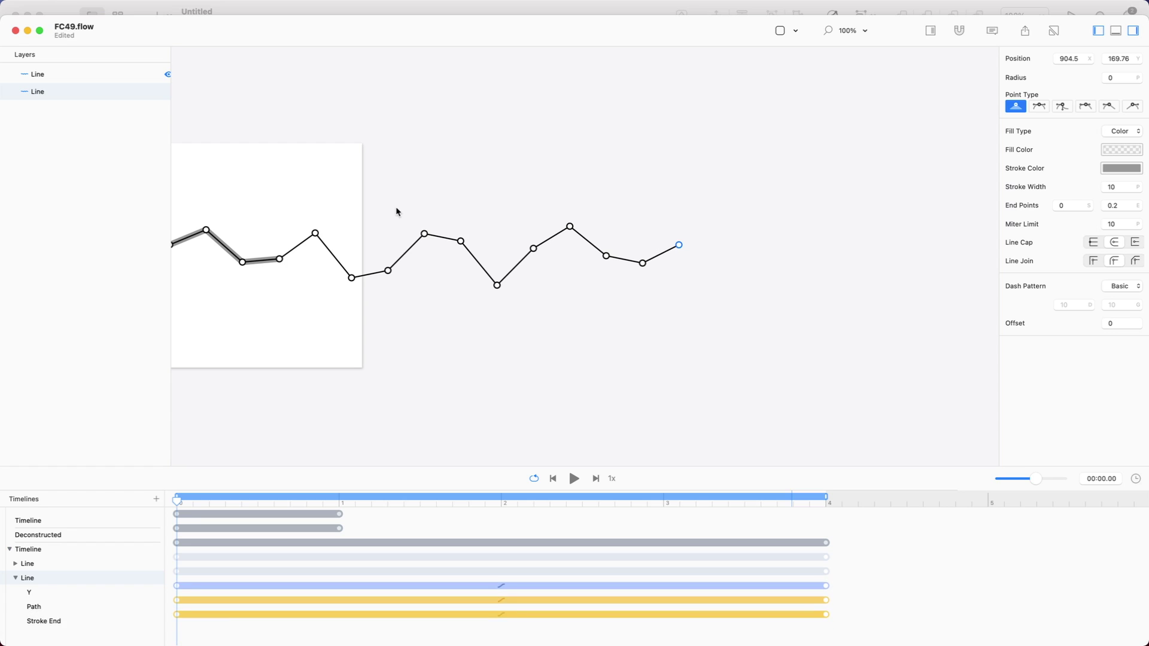
pyautogui.press('super+z')
pyautogui.press('super+z')
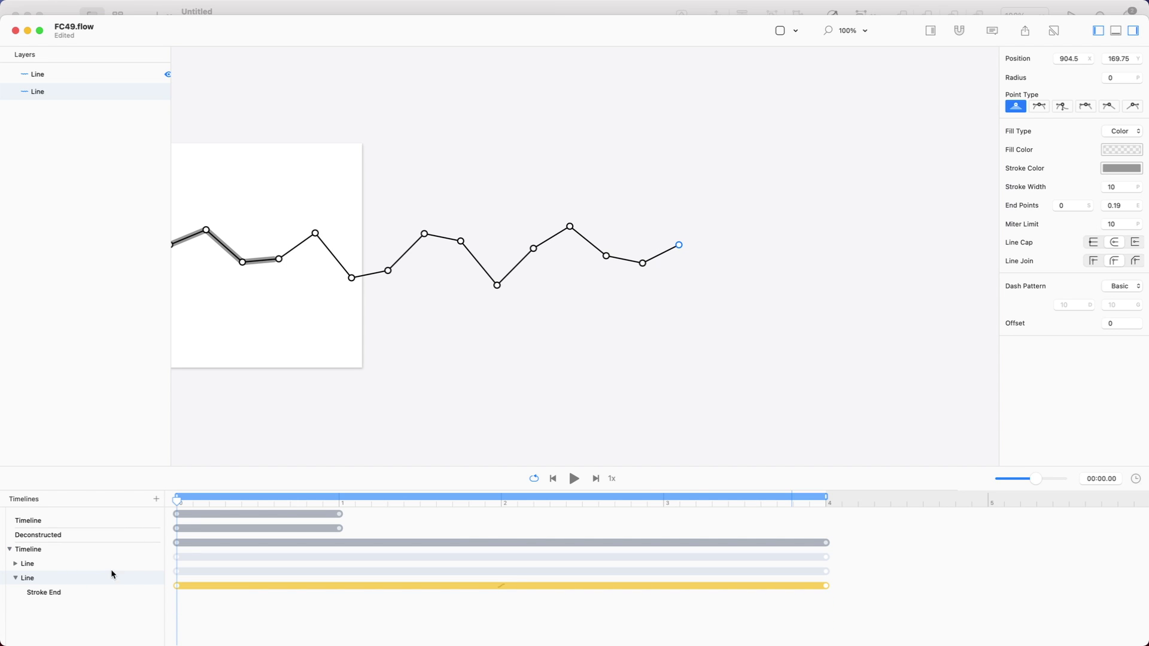
# - Hide the lower Line, show the upper one and examine the upper Line's full path
pyautogui.click(167, 92)
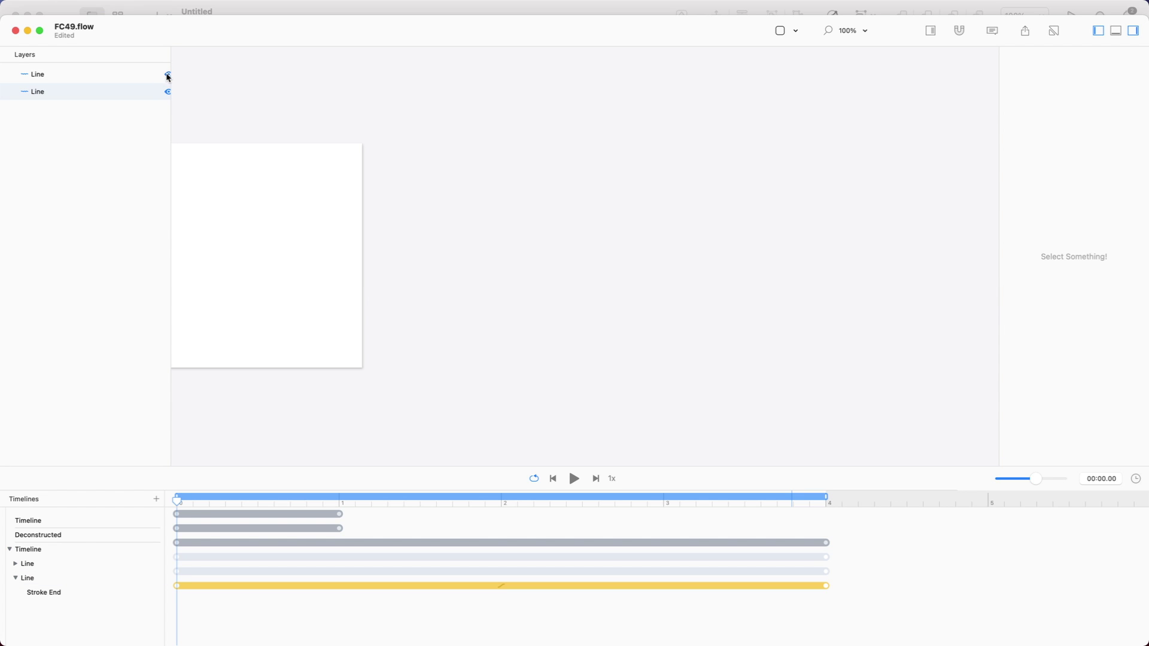
pyautogui.click(169, 76)
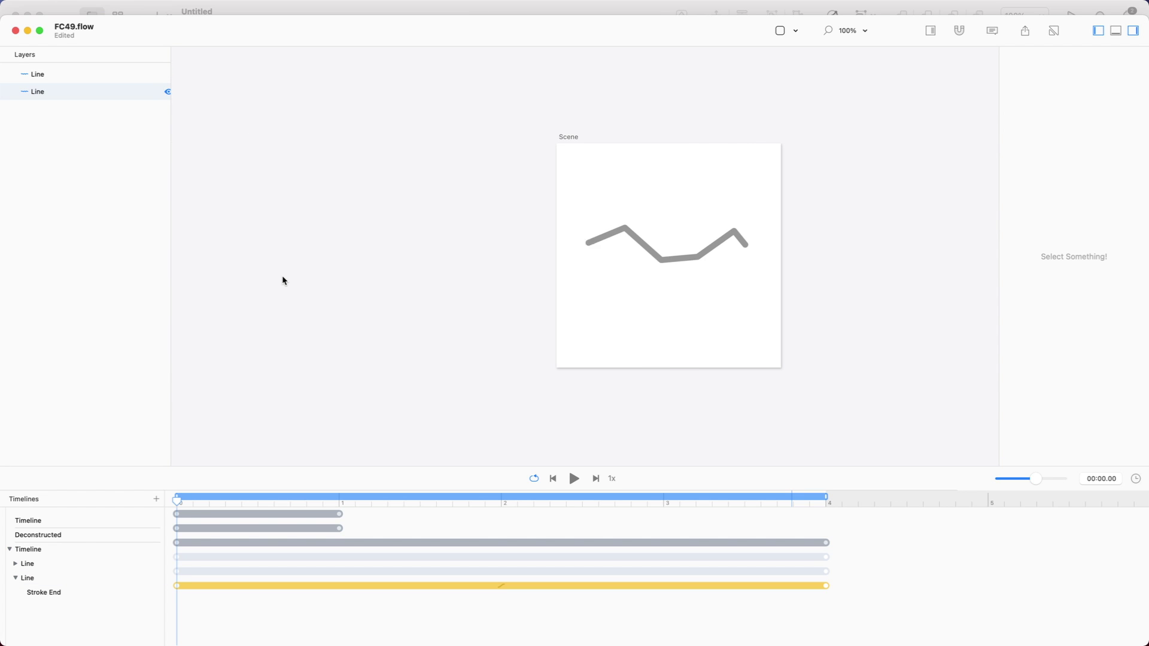
pyautogui.click(587, 261)
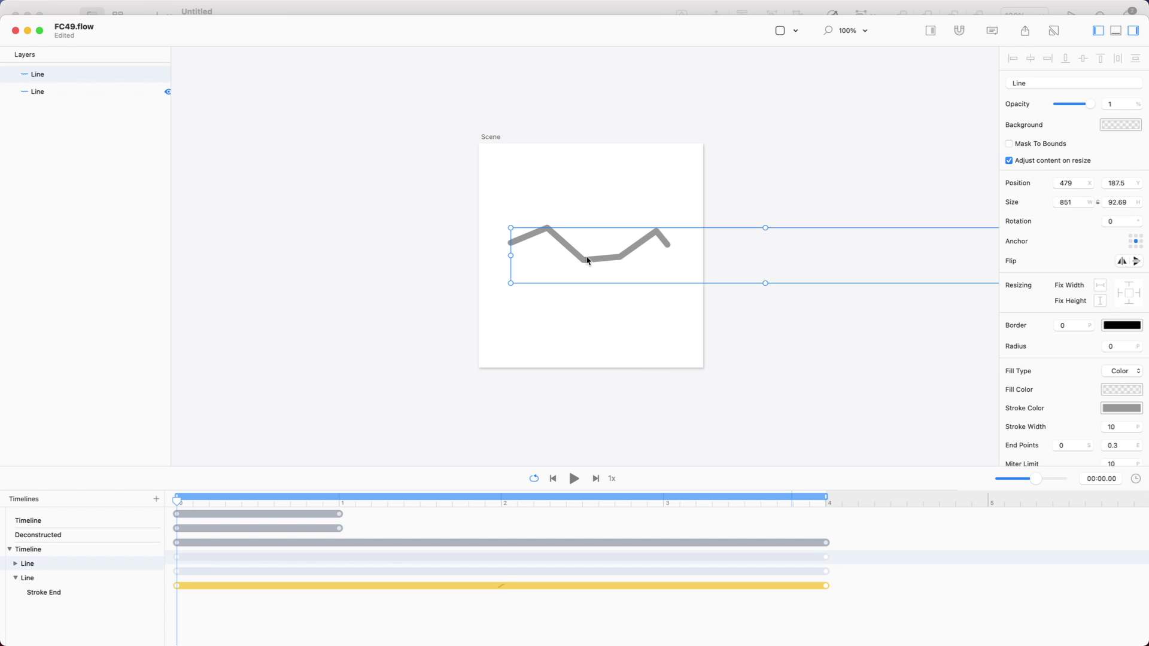
pyautogui.hscroll(5, 712, 287)
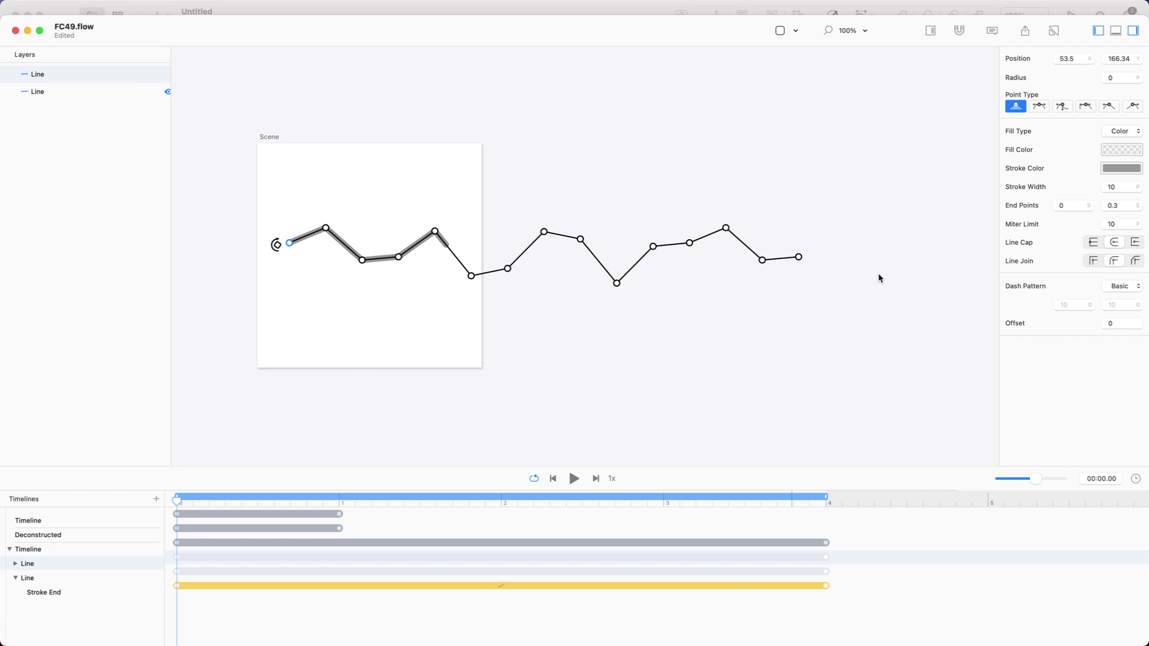
pyautogui.press('Escape')
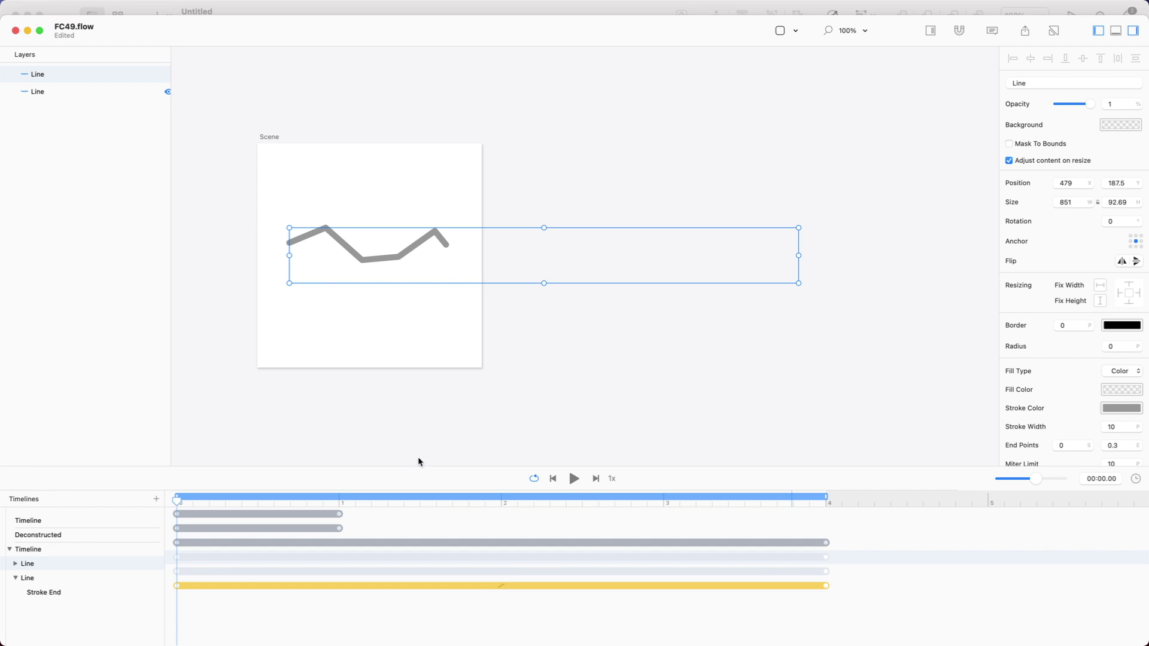
# - Delete all remaining property keyframes of both Line layers at 4 seconds
pyautogui.click(15, 564)
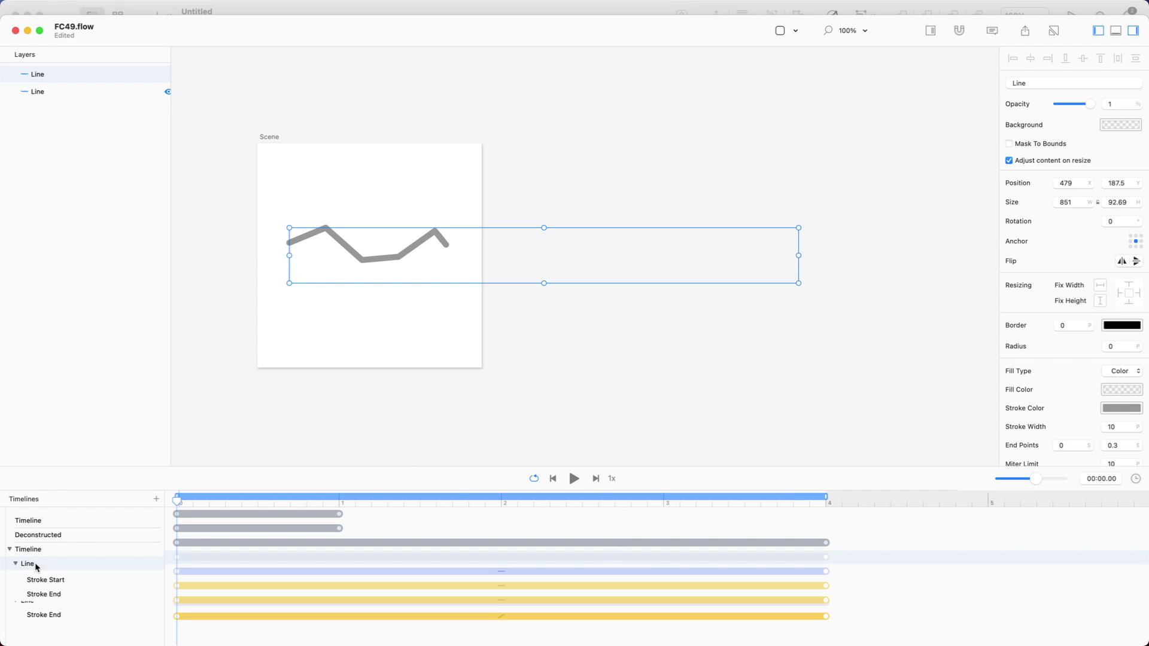
pyautogui.moveTo(858, 544); pyautogui.dragTo(808, 633)
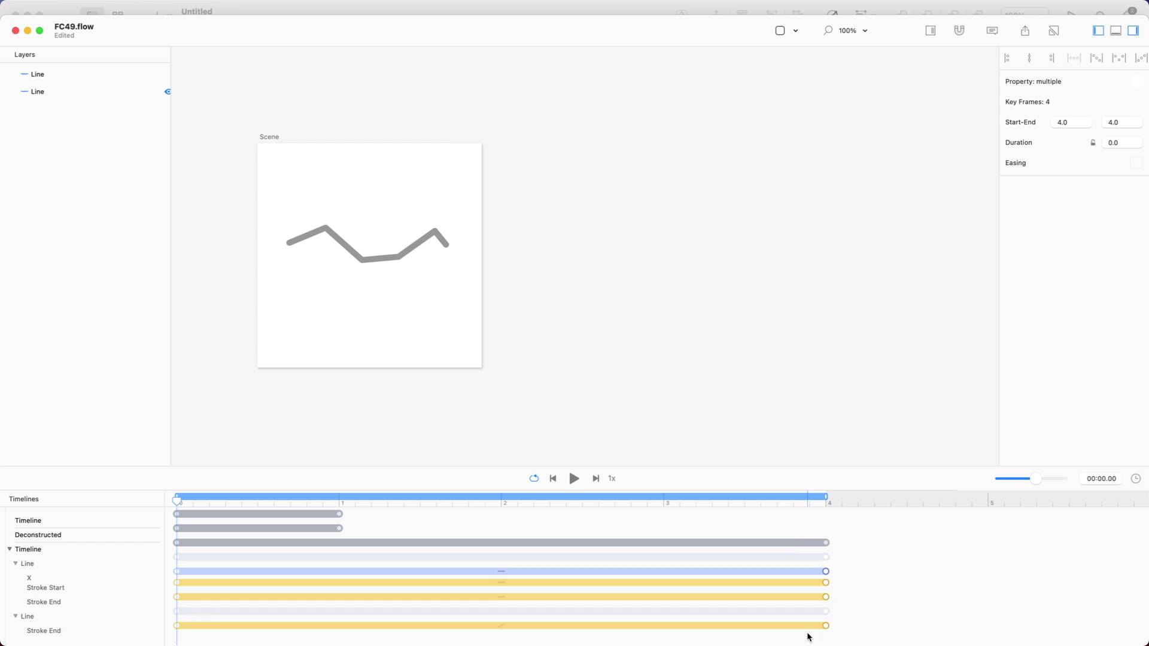
pyautogui.press('BackSpace')
# - Set the upper Line's stroke end point to 0.2 at the start of the timeline and exit path editing
pyautogui.click(427, 246)
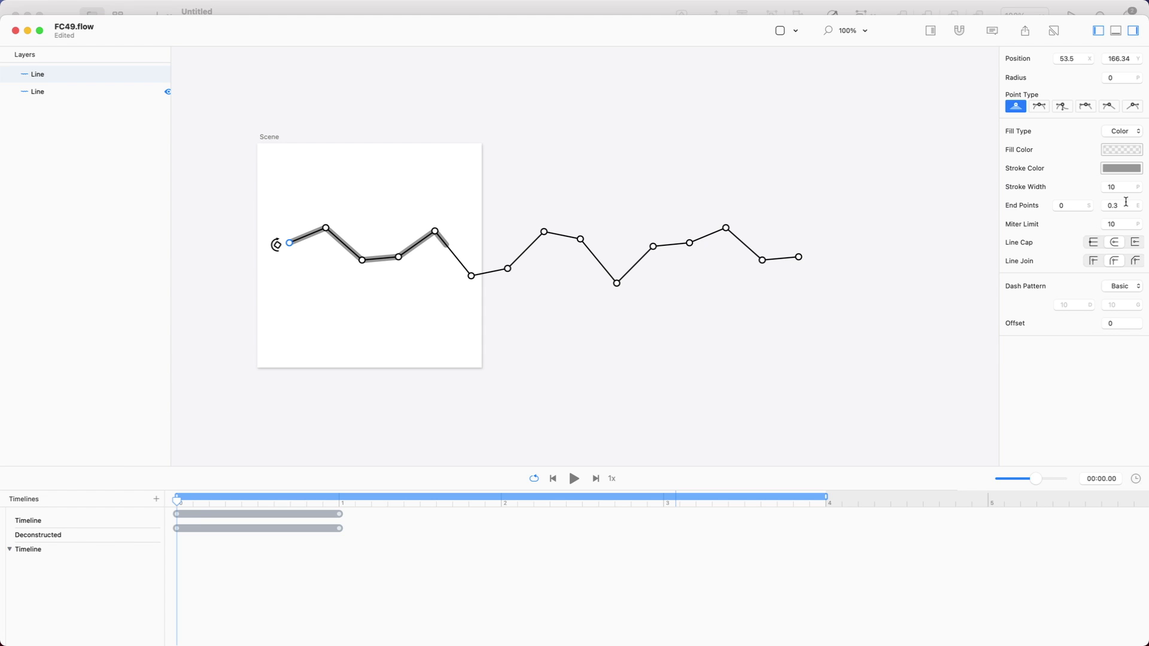
pyautogui.press('Down')
pyautogui.press('Down')
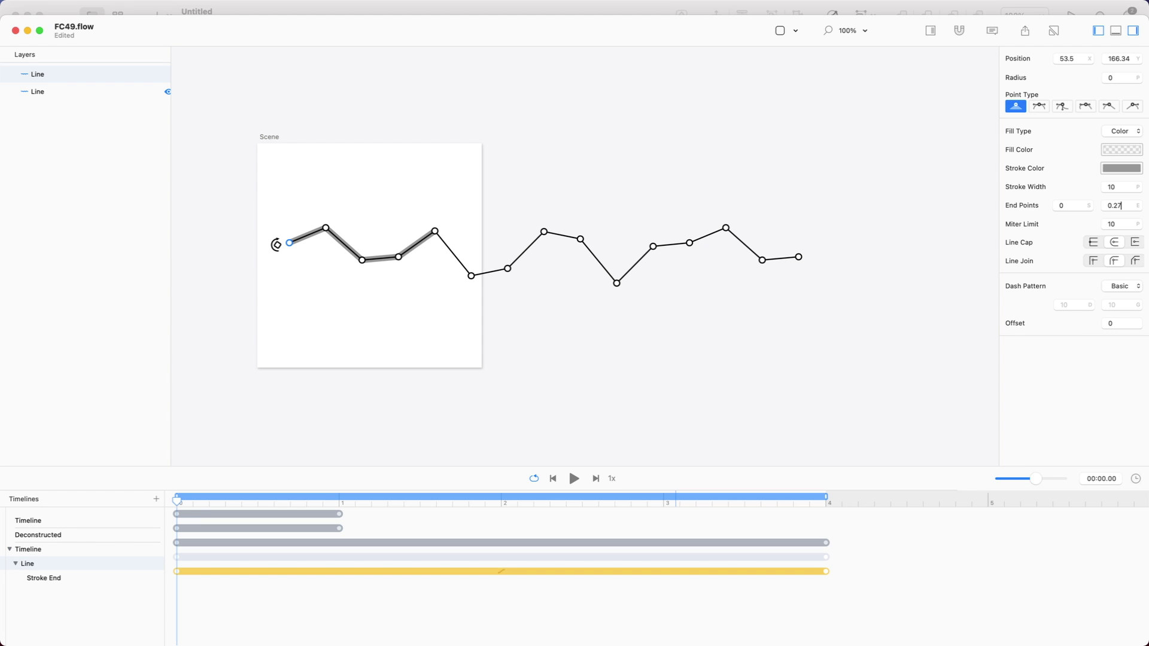
pyautogui.press('Down')
pyautogui.press('Down')
pyautogui.press('Down')
pyautogui.press('Down')
pyautogui.click(393, 292)
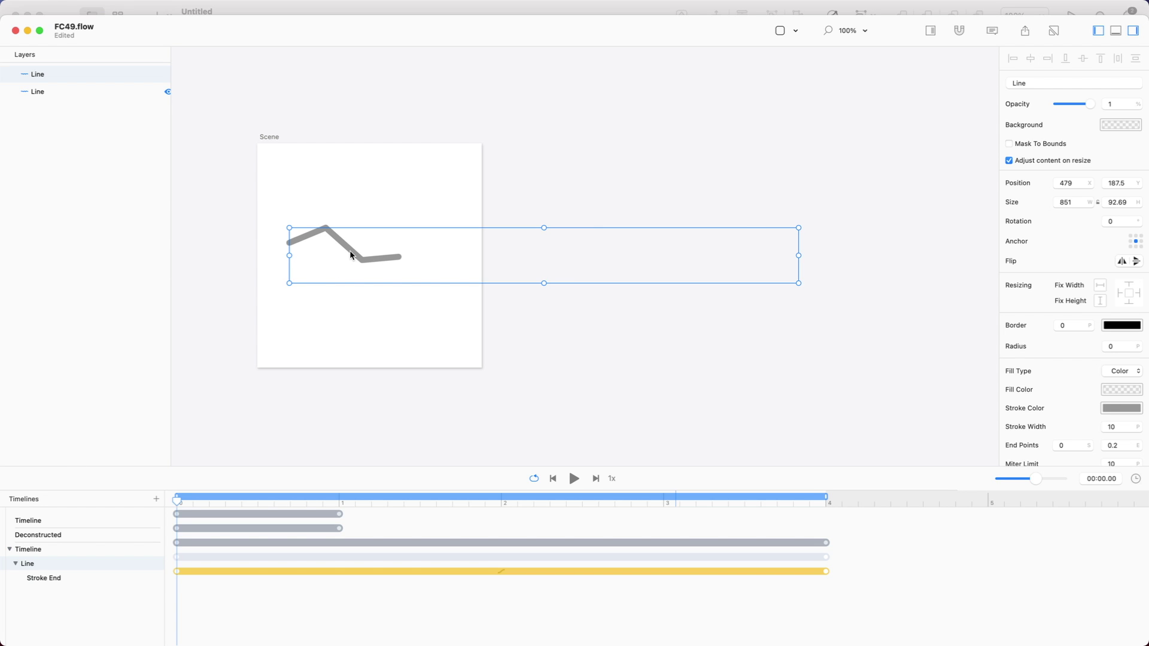
# - Move the upper Line to X position 527 at the start, and delete its Y keyframe at 4 seconds
pyautogui.moveTo(350, 252); pyautogui.dragTo(379, 255)
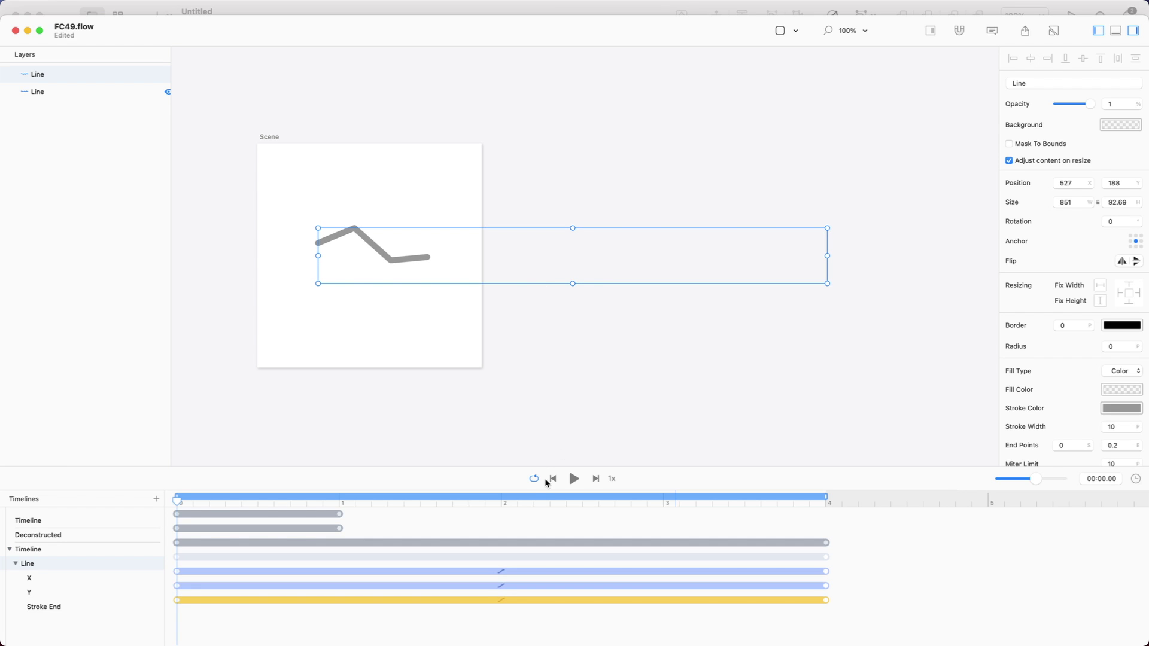
pyautogui.click(827, 586)
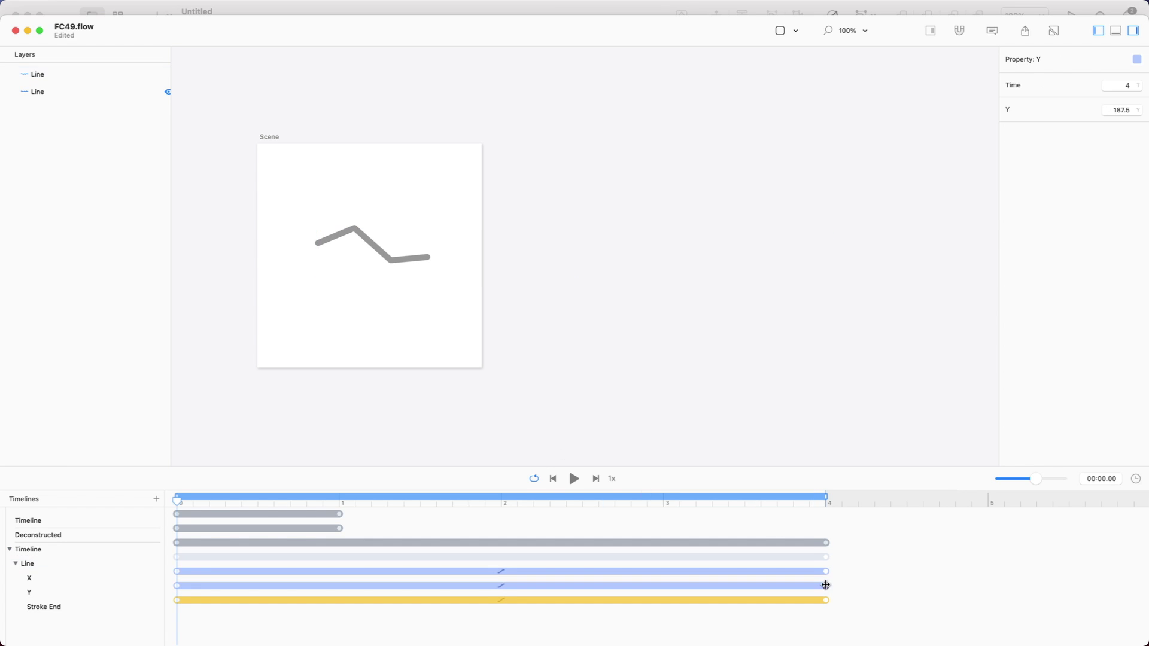
pyautogui.press('Delete')
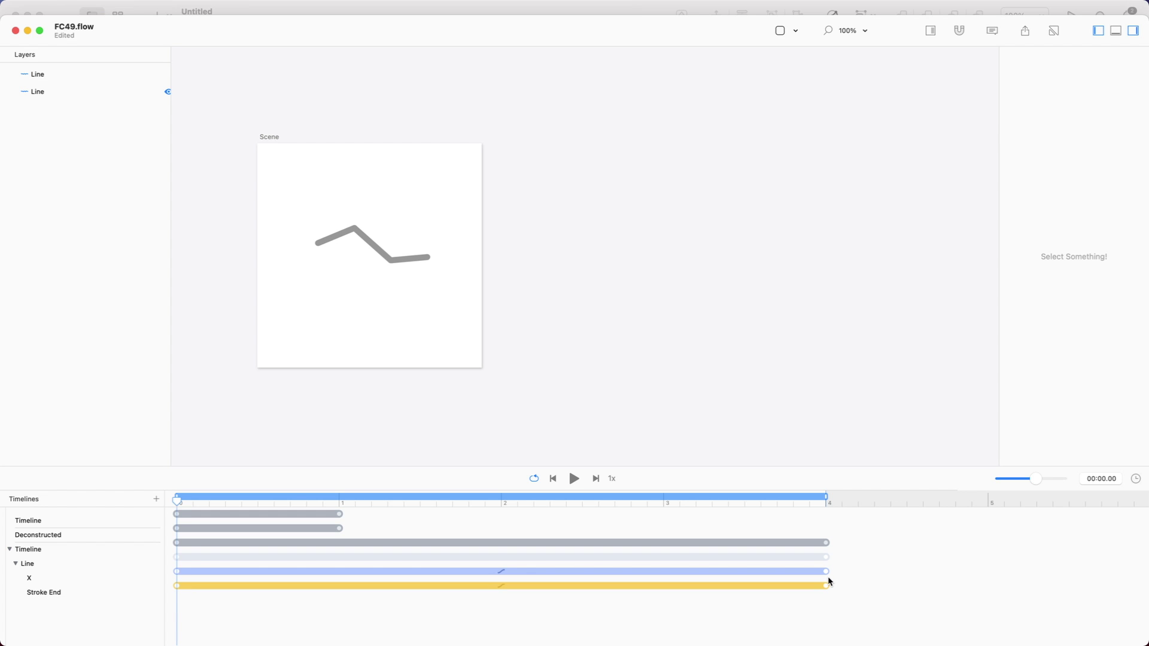
# - At 4 seconds, set the upper Line's stroke end point to 1
pyautogui.moveTo(693, 499); pyautogui.dragTo(833, 508)
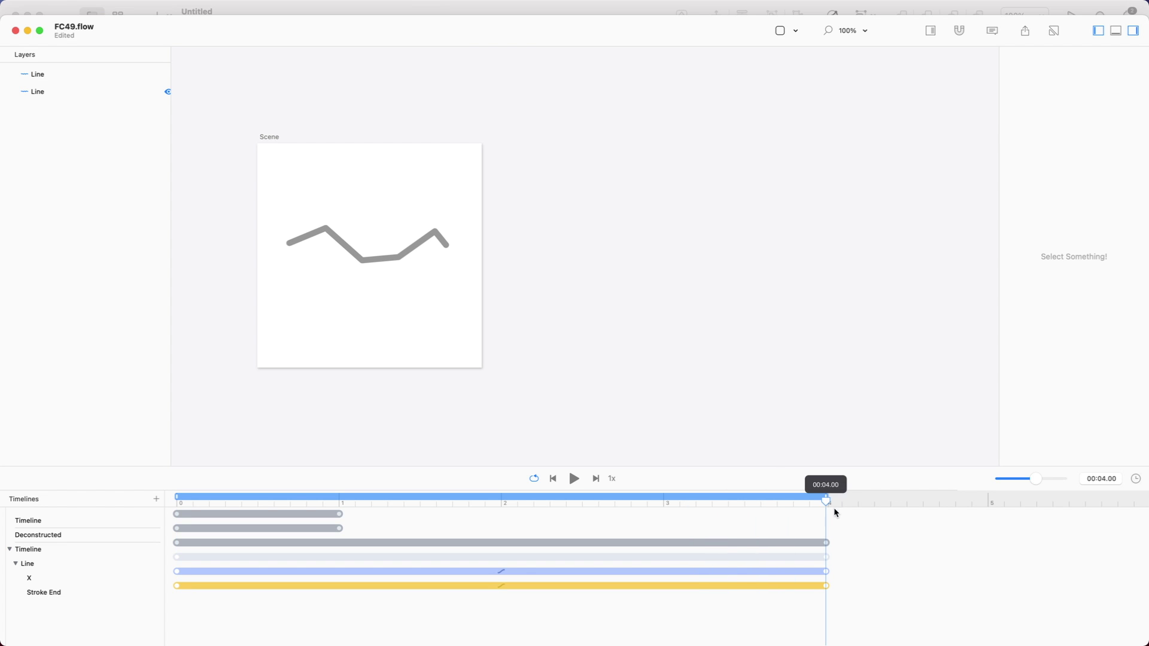
pyautogui.click(479, 259)
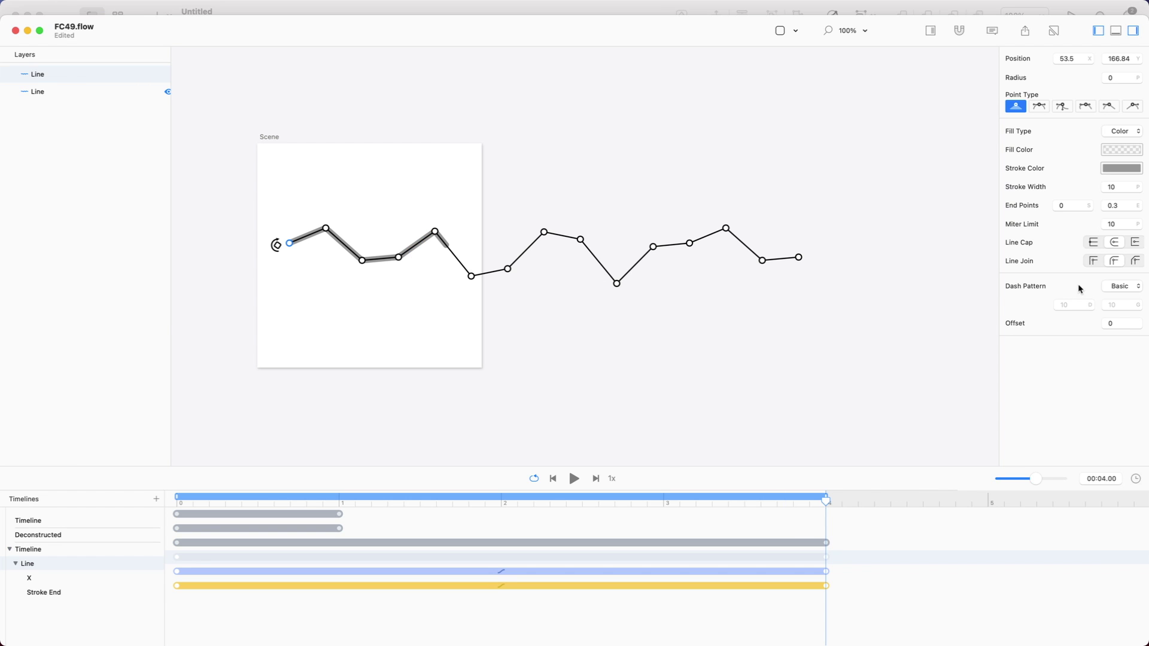
pyautogui.doubleClick(1120, 207)
pyautogui.write('1')
pyautogui.press('Tab')
pyautogui.click(1069, 205)
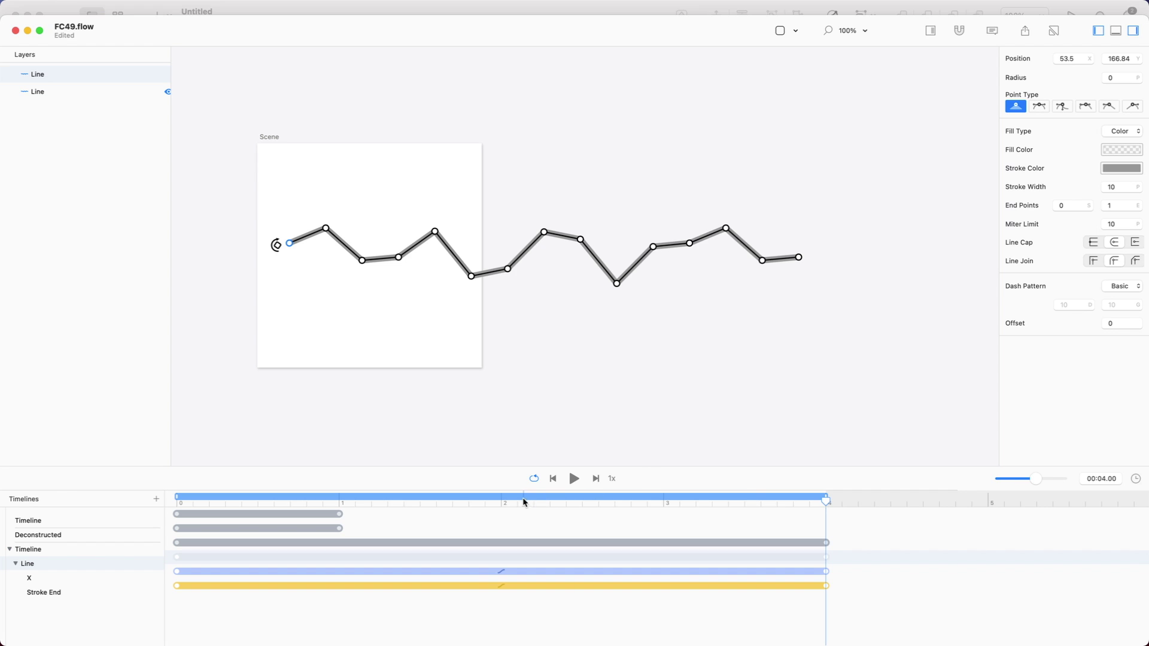
# - Compare the first and last frames, and set the upper Line's stroke start point to 0.8 at 4 seconds
pyautogui.moveTo(526, 501)
pyautogui.mouseDown()
pyautogui.moveTo(224, 511)
pyautogui.moveTo(119, 535)
pyautogui.mouseUp()
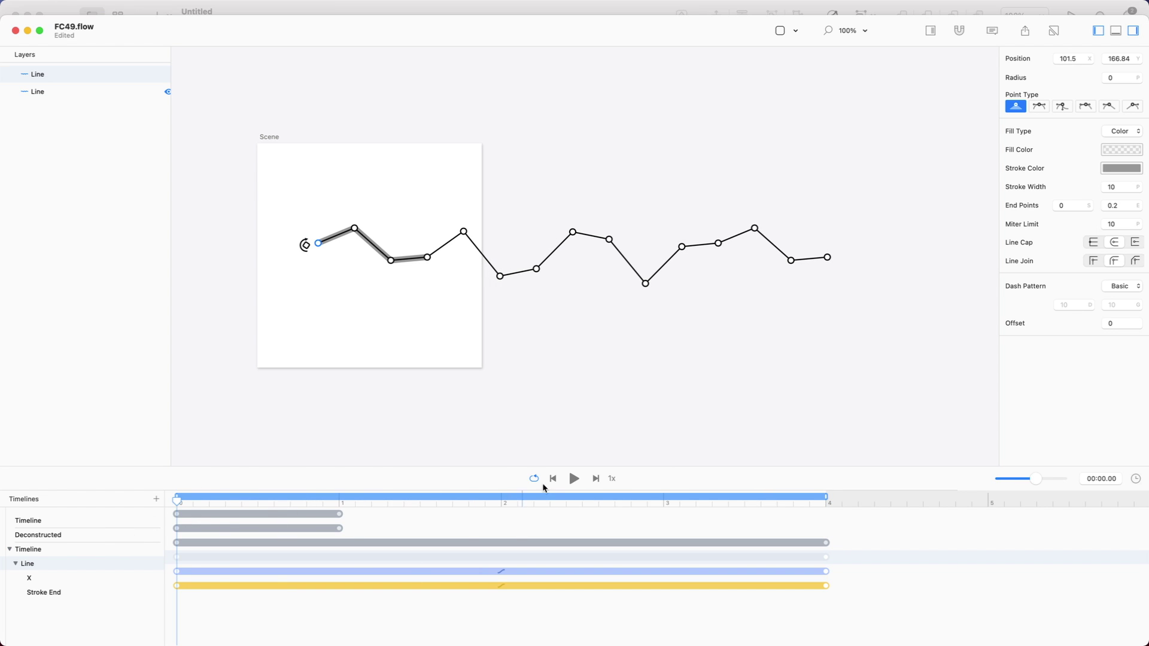
pyautogui.moveTo(738, 508); pyautogui.dragTo(936, 527)
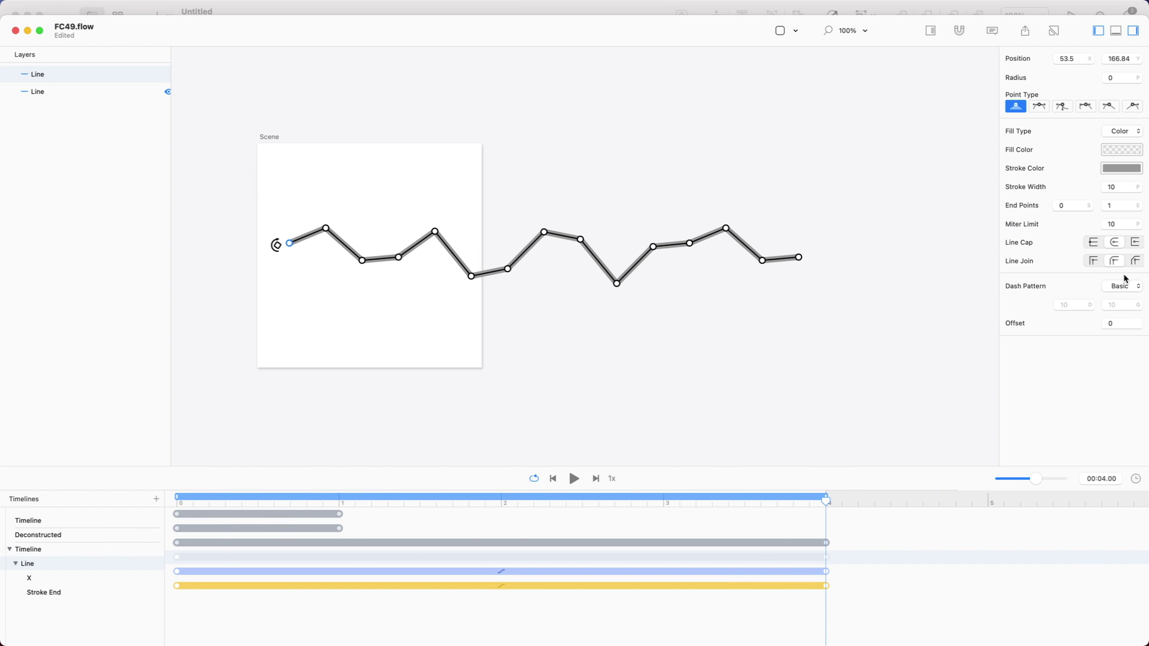
pyautogui.write('.8')
pyautogui.press('Return')
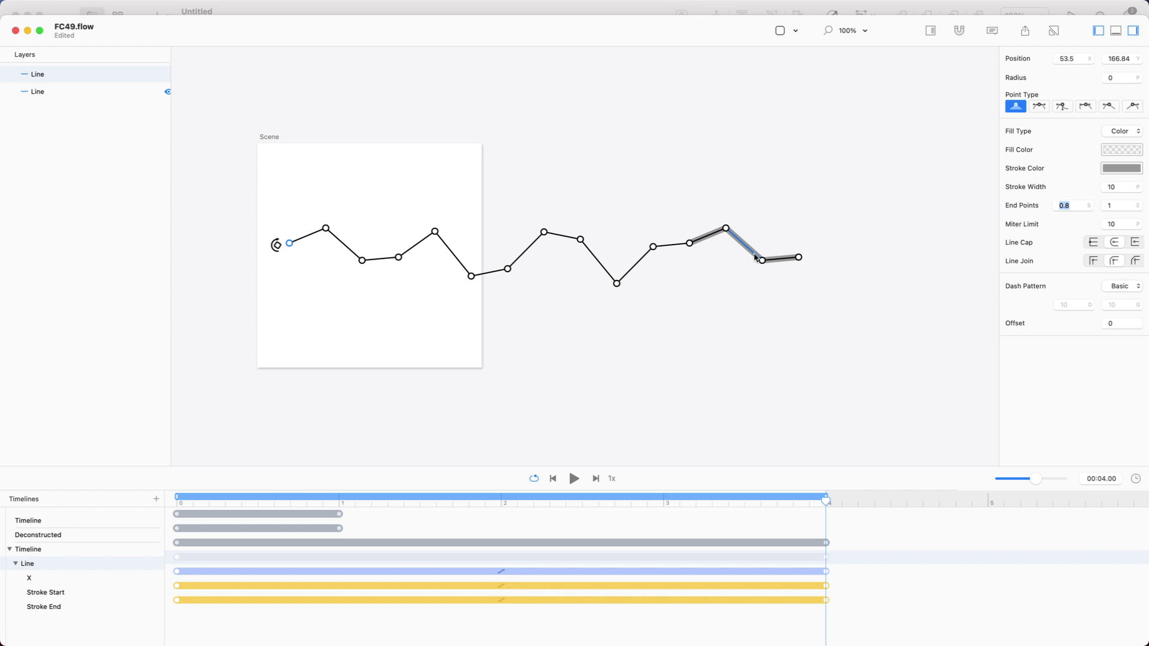
# - Exit path editing, move the upper Line to X position about -153 at 4 seconds, and compare the first and last frames
pyautogui.press('Escape')
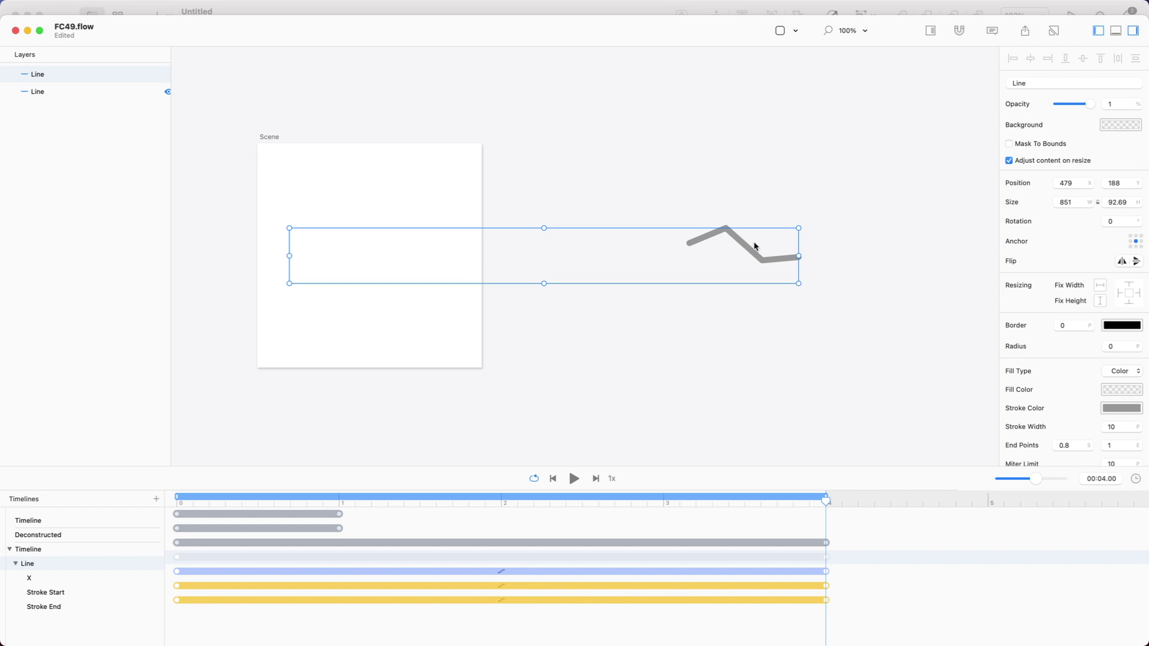
pyautogui.moveTo(755, 251); pyautogui.dragTo(375, 258)
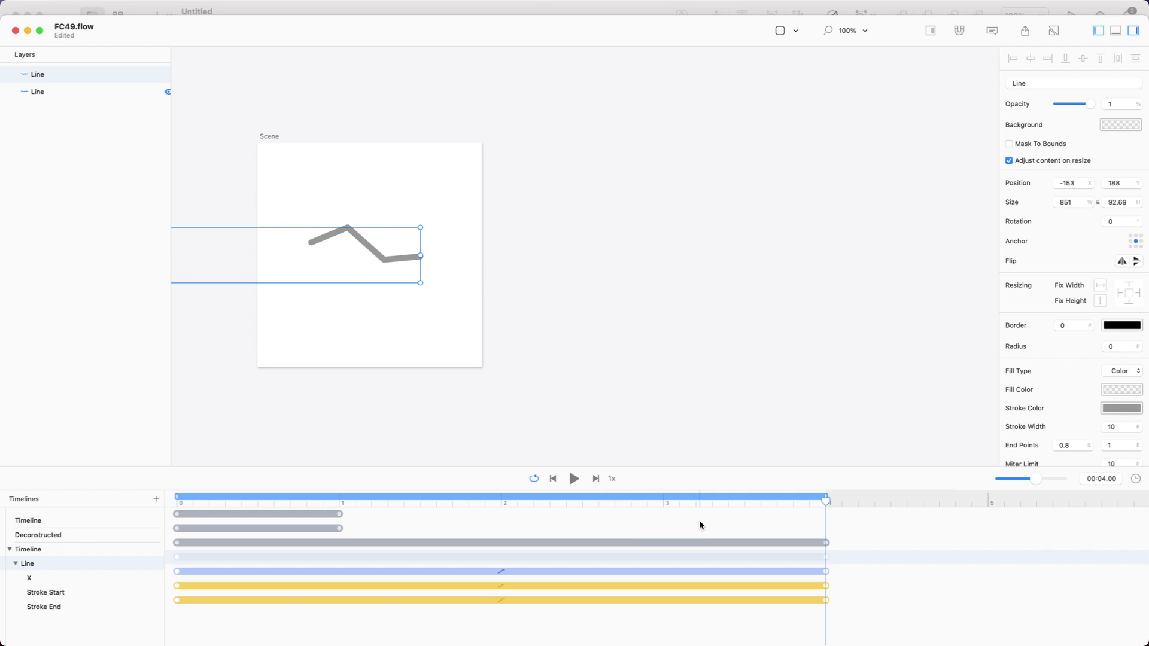
pyautogui.press('Home')
pyautogui.press('End')
pyautogui.press('Home')
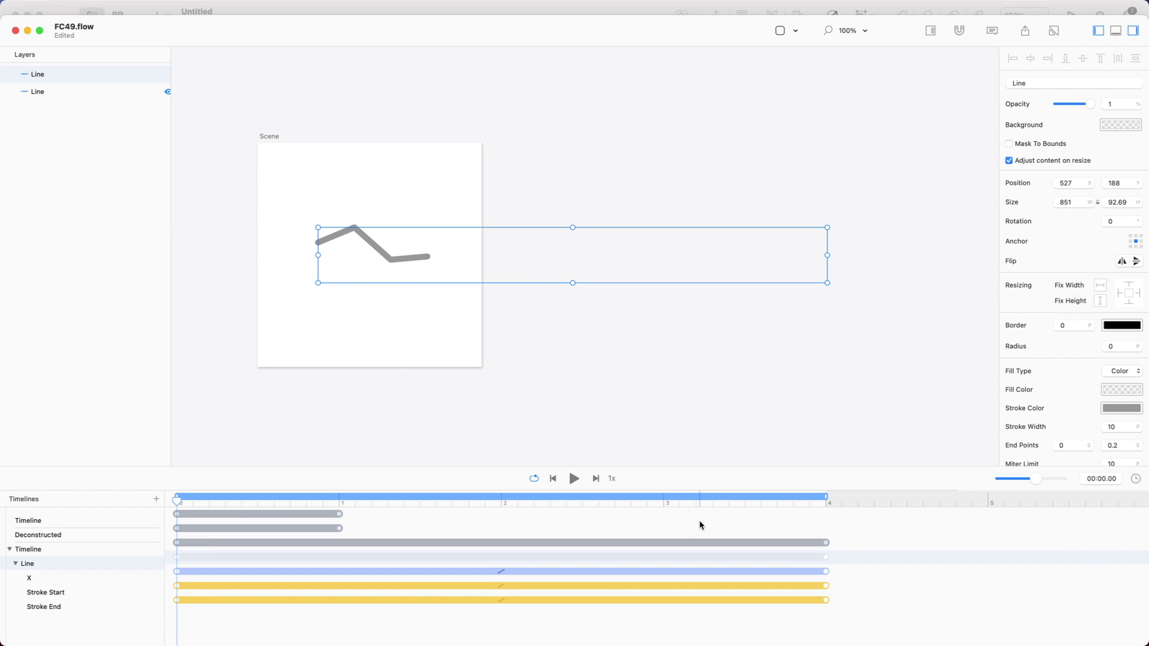
pyautogui.press('End')
pyautogui.press('Home')
pyautogui.press('End')
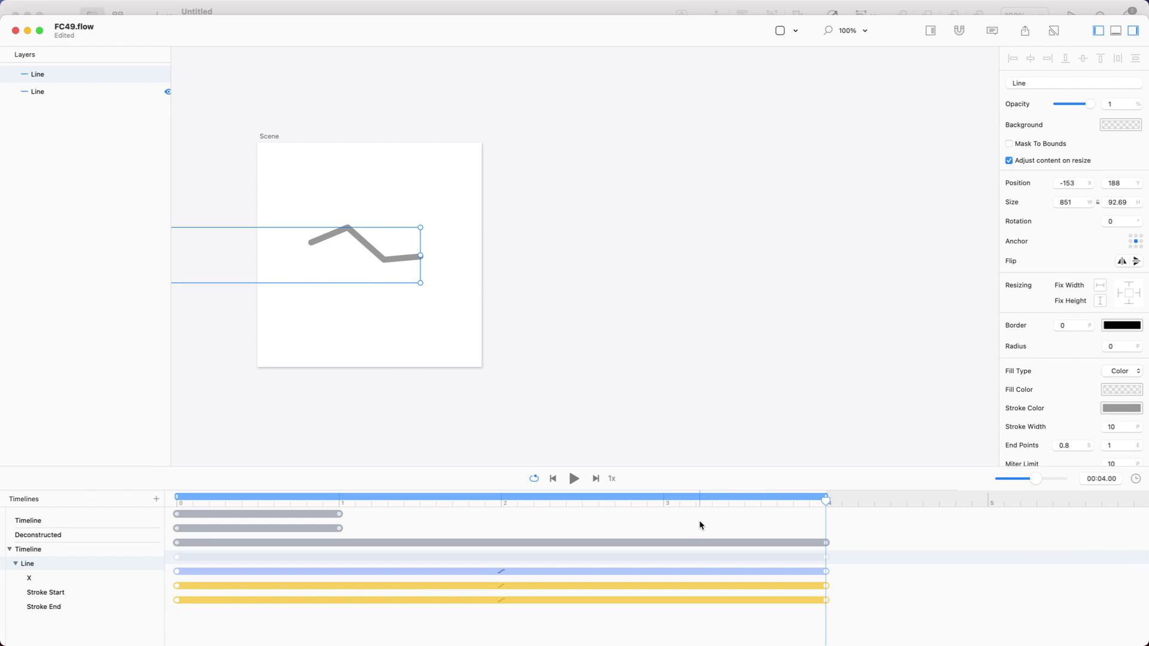
pyautogui.press('Home')
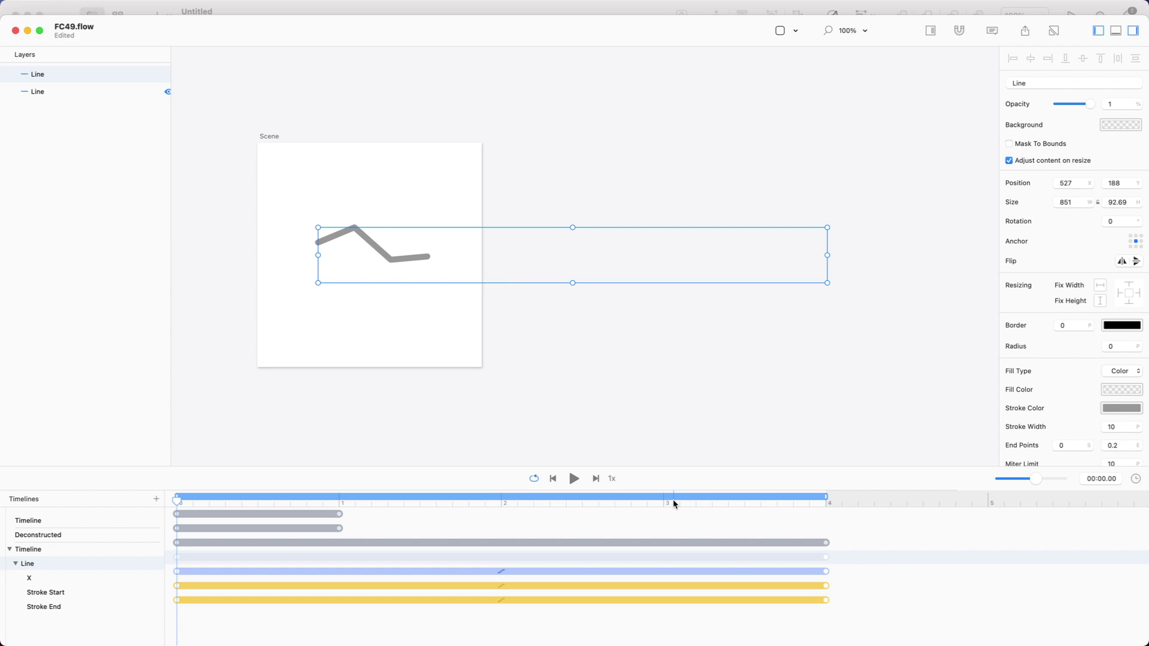
pyautogui.press('End')
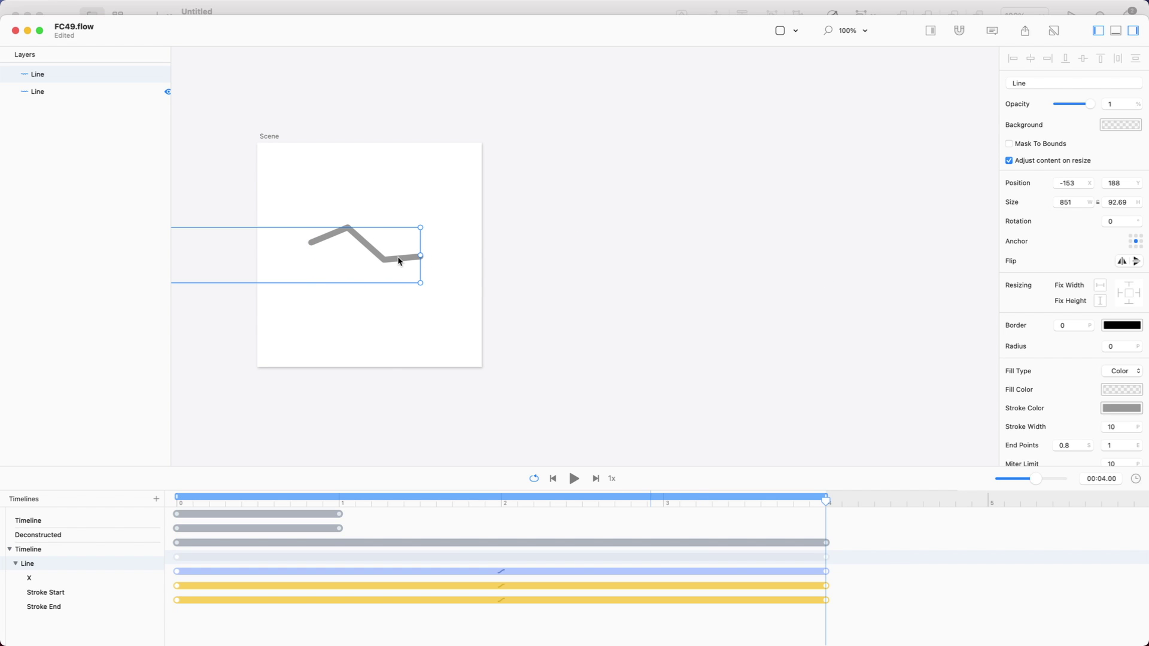
# - Nudge the upper Line to X position -146 at 4 seconds
pyautogui.press('Right')
pyautogui.press('Right')
pyautogui.press('Right')
pyautogui.press('Right')
pyautogui.press('Right')
pyautogui.press('Right')
pyautogui.press('Right')
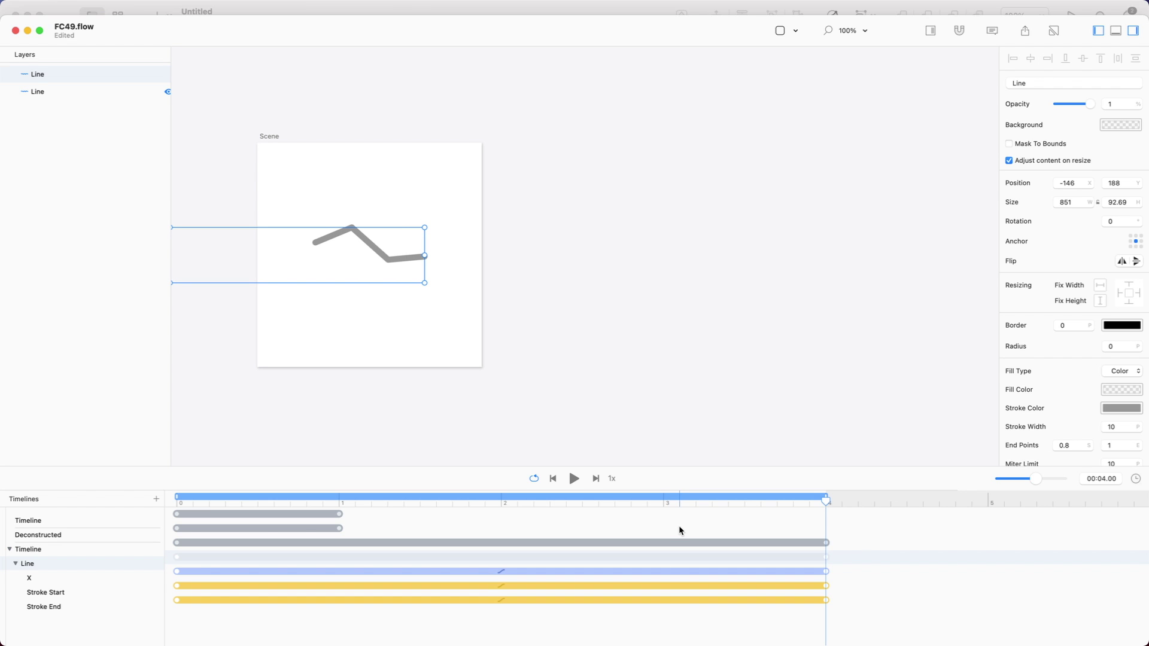
# - Compare the first and last frames again, and nudge the upper Line to X position -141 at 4 seconds
pyautogui.press('super+Left')
pyautogui.press('super+Right')
pyautogui.press('super+Left')
pyautogui.press('super+Right')
pyautogui.press('Right')
pyautogui.press('Right')
pyautogui.press('Right')
pyautogui.press('Right')
pyautogui.press('Right')
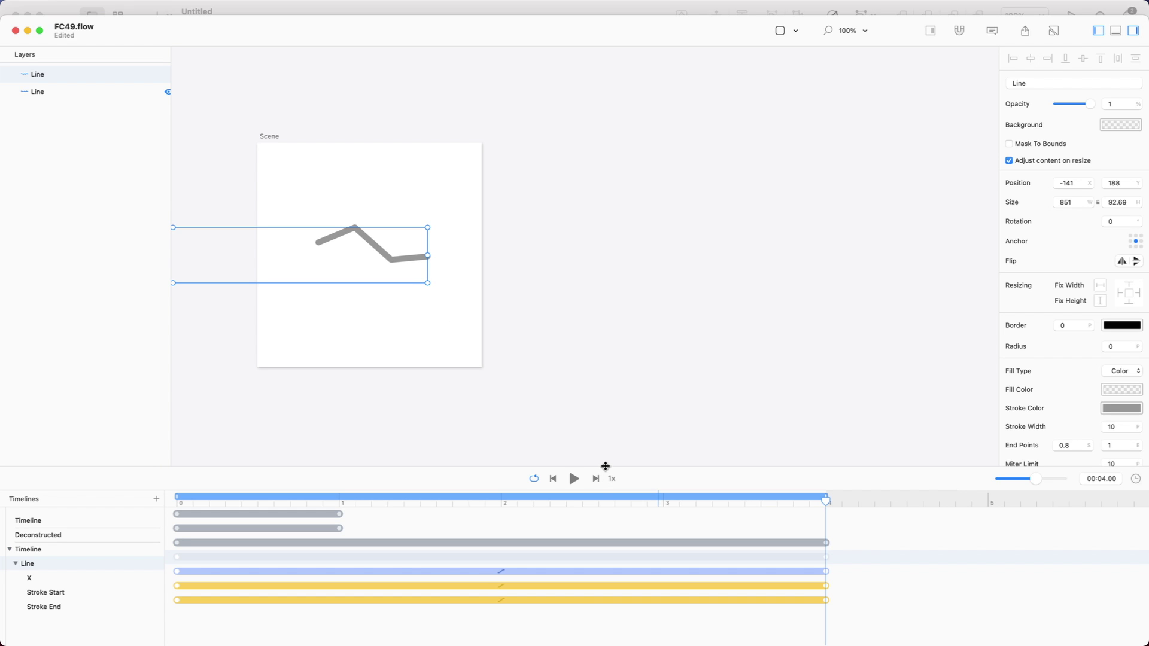
# - Fit the scene in view, and fine-tune the upper Line one pixel leftward at 4 seconds while comparing the first and last frames
pyautogui.press('super+1')
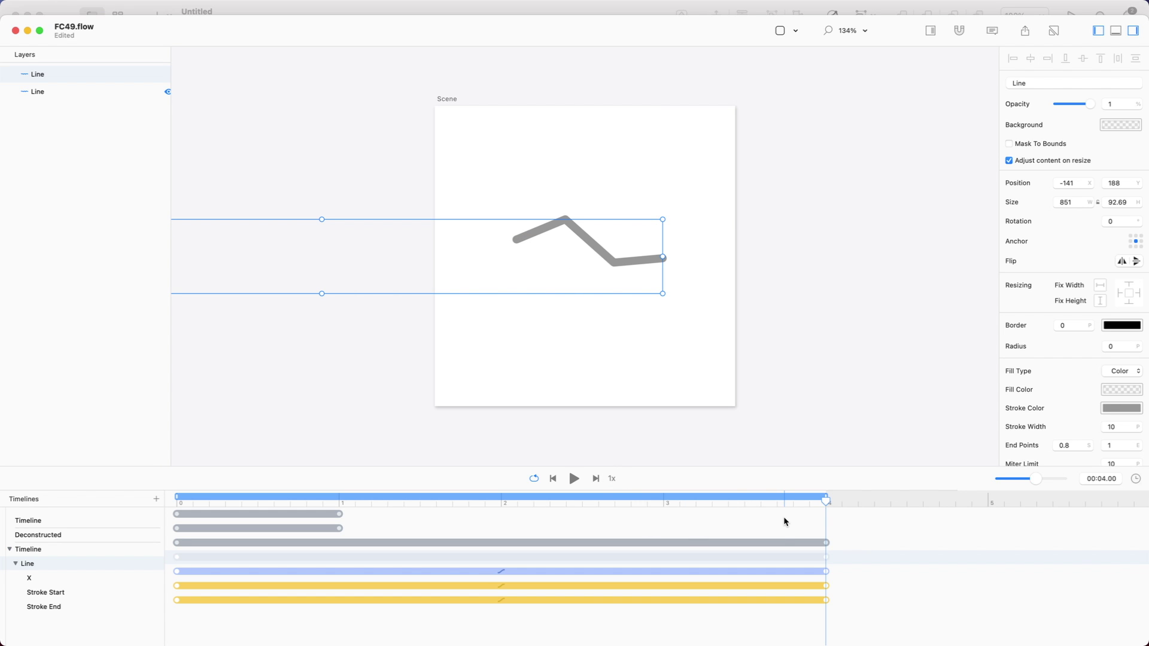
pyautogui.press('Home')
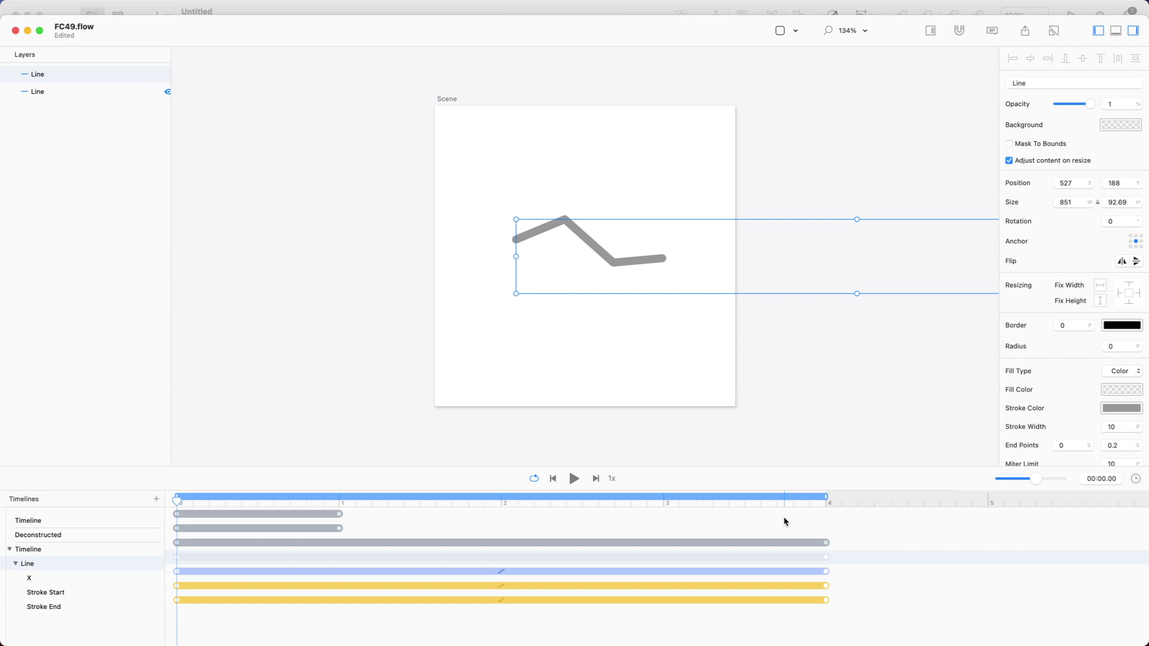
pyautogui.press('End')
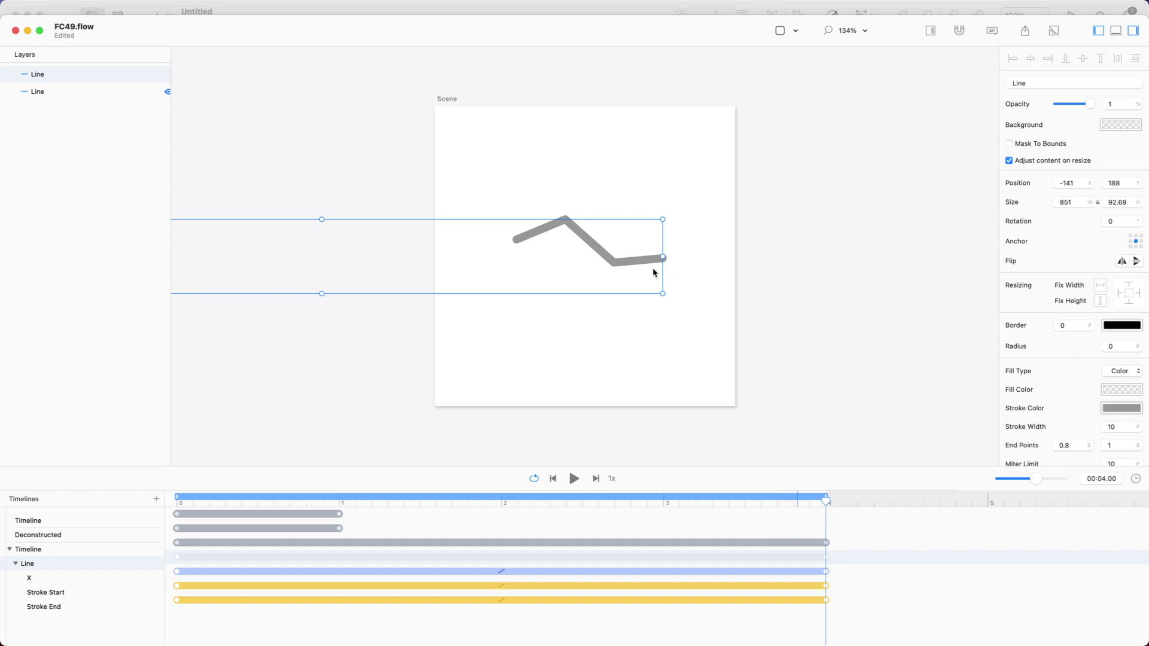
pyautogui.press('Left')
pyautogui.press('Home')
pyautogui.press('End')
pyautogui.press('Home')
pyautogui.press('End')
pyautogui.press('Home')
pyautogui.press('End')
pyautogui.press('Home')
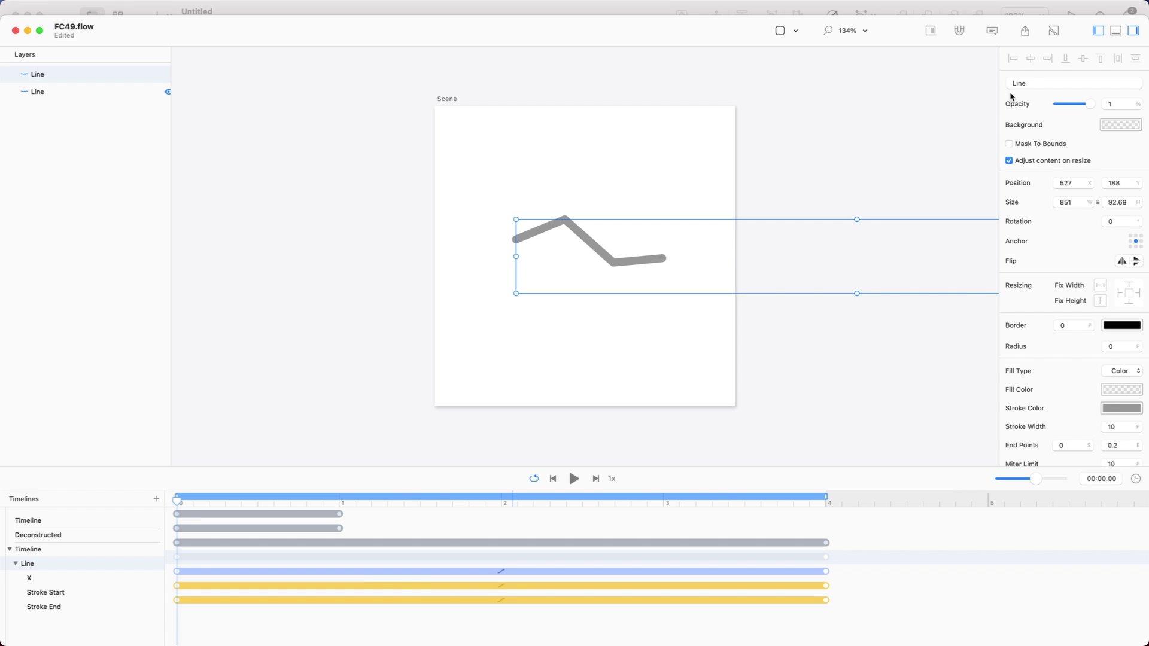
# - Preview the animation and set Linear easing on the upper Line's X, Stroke Start and Stroke End keyframes at the start of the timeline
pyautogui.click(574, 479)
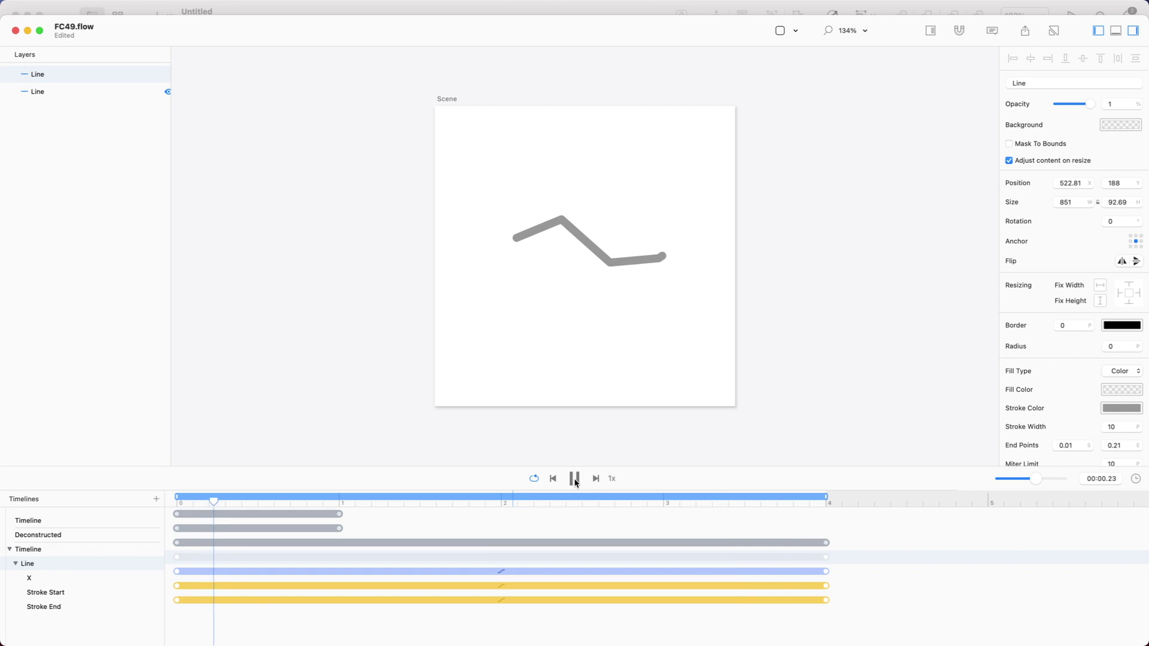
pyautogui.press('space')
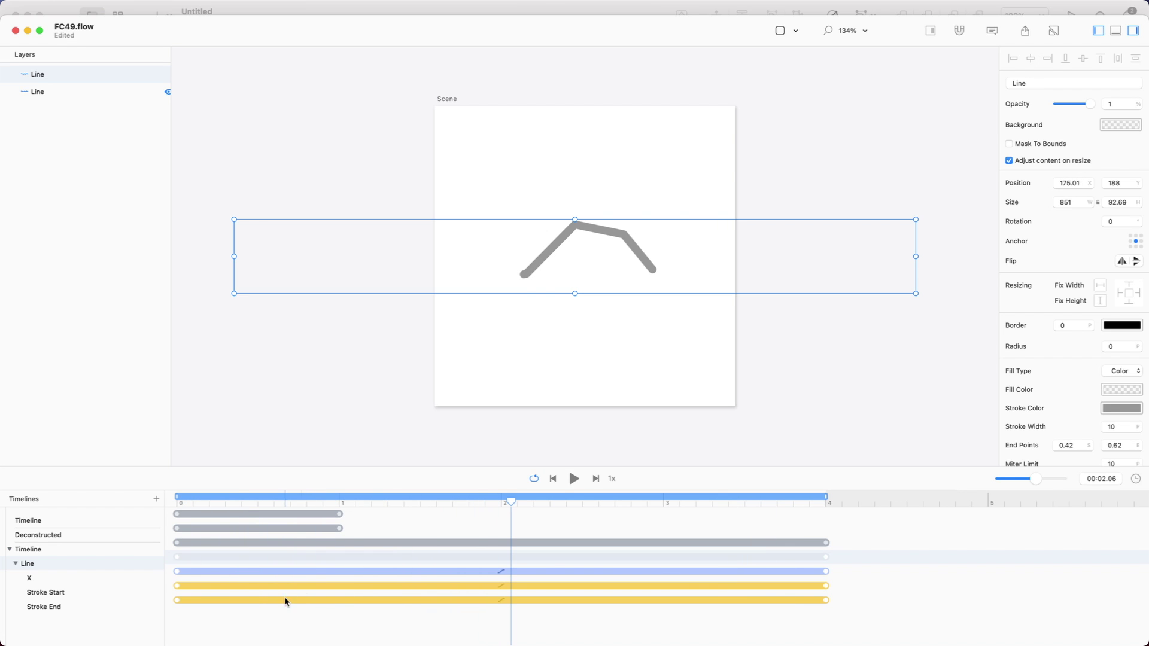
pyautogui.moveTo(169, 628); pyautogui.dragTo(199, 557)
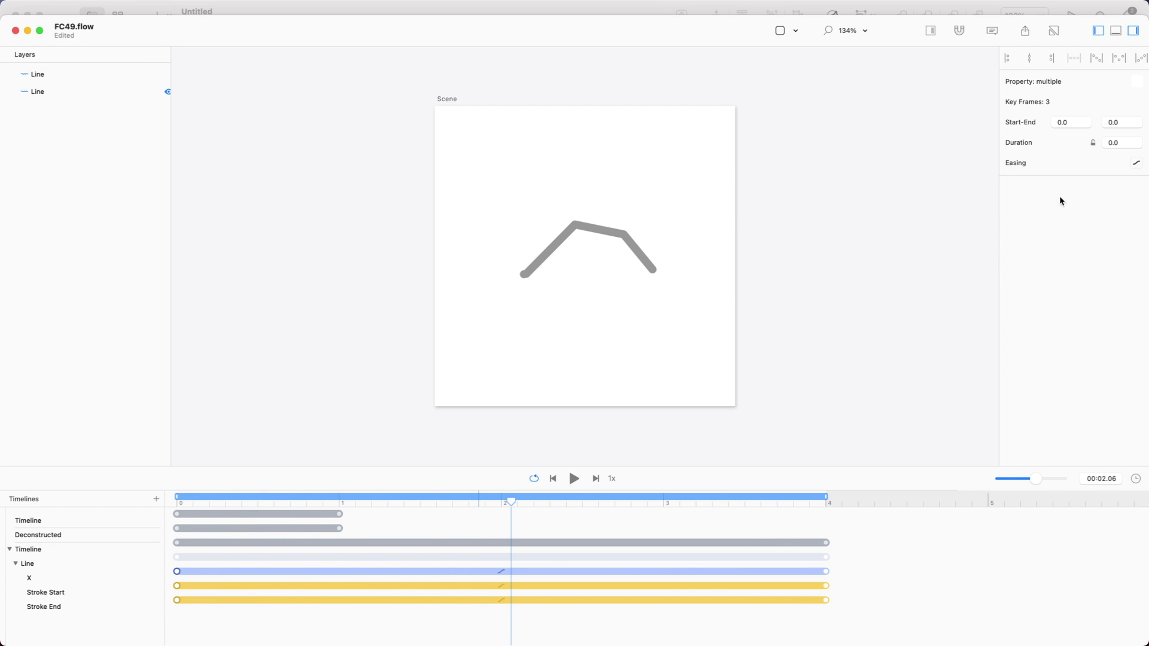
pyautogui.click(1136, 163)
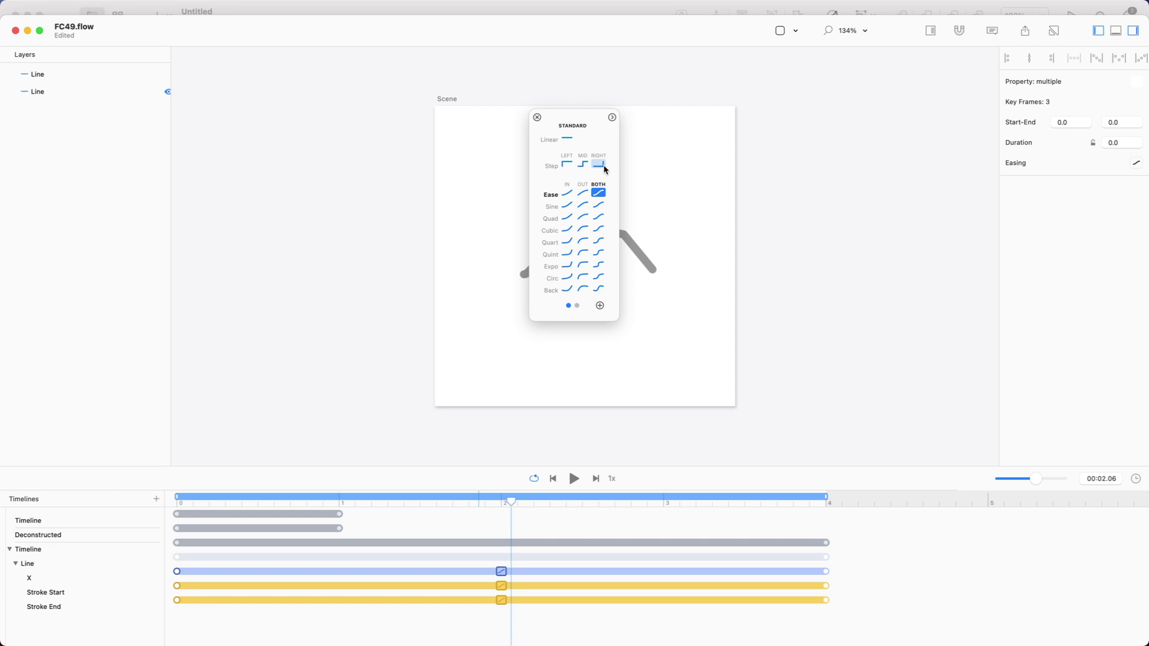
pyautogui.click(567, 138)
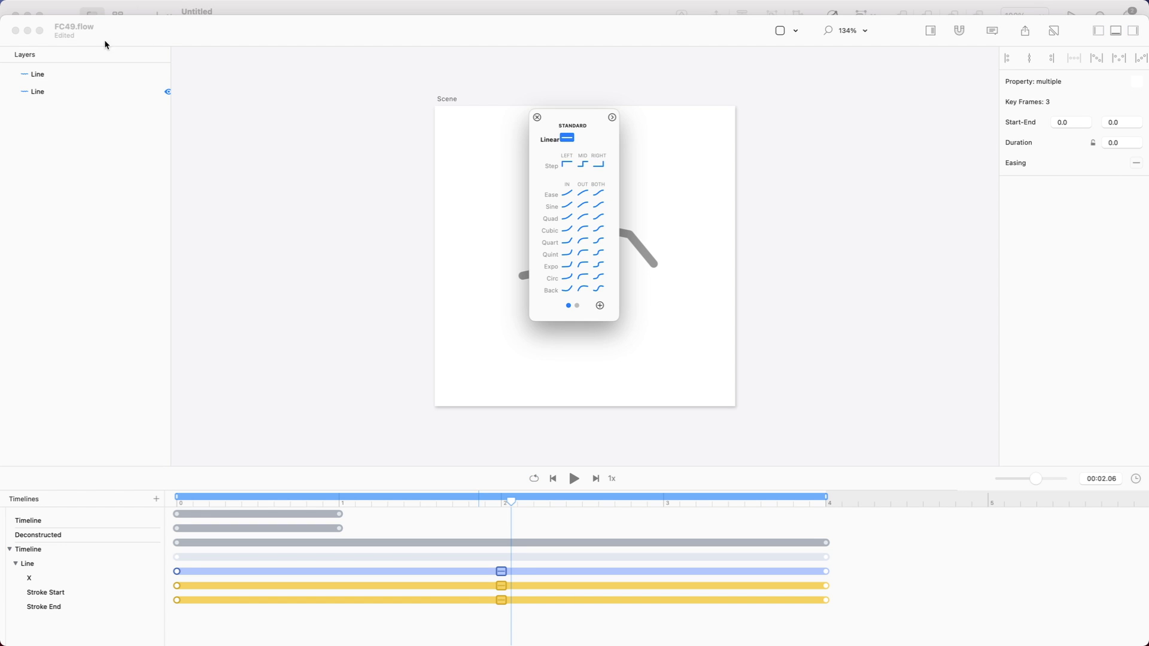
# - Make the window full screen, dismiss the easing options, and play the line animation with nothing selected
pyautogui.click(39, 30)
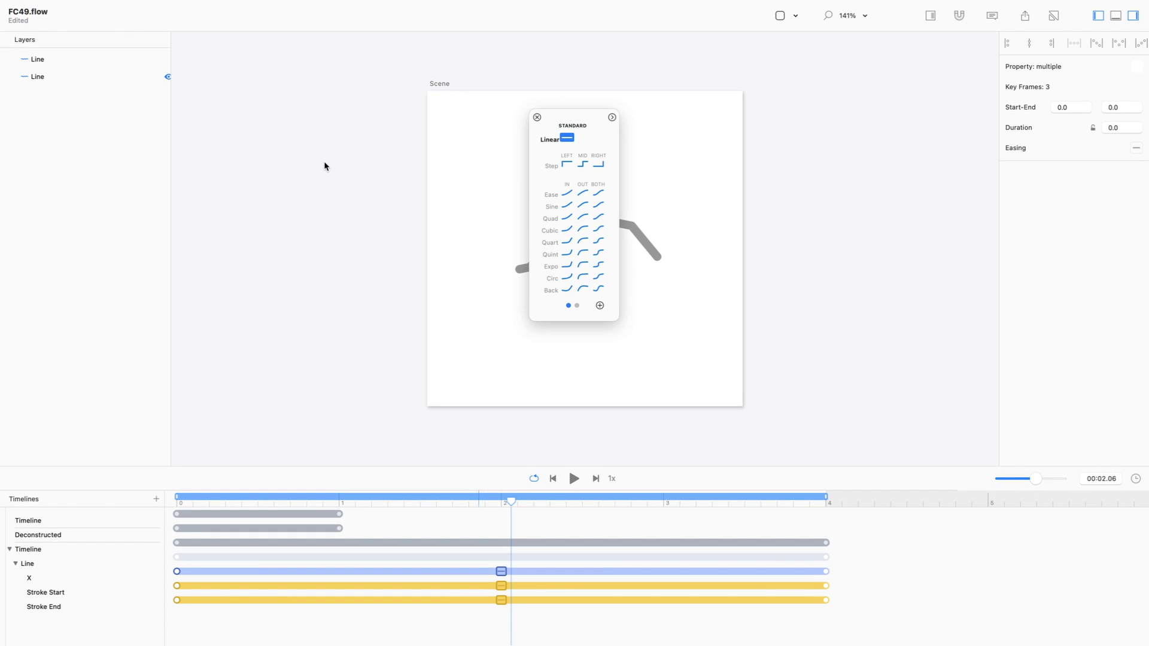
pyautogui.click(536, 118)
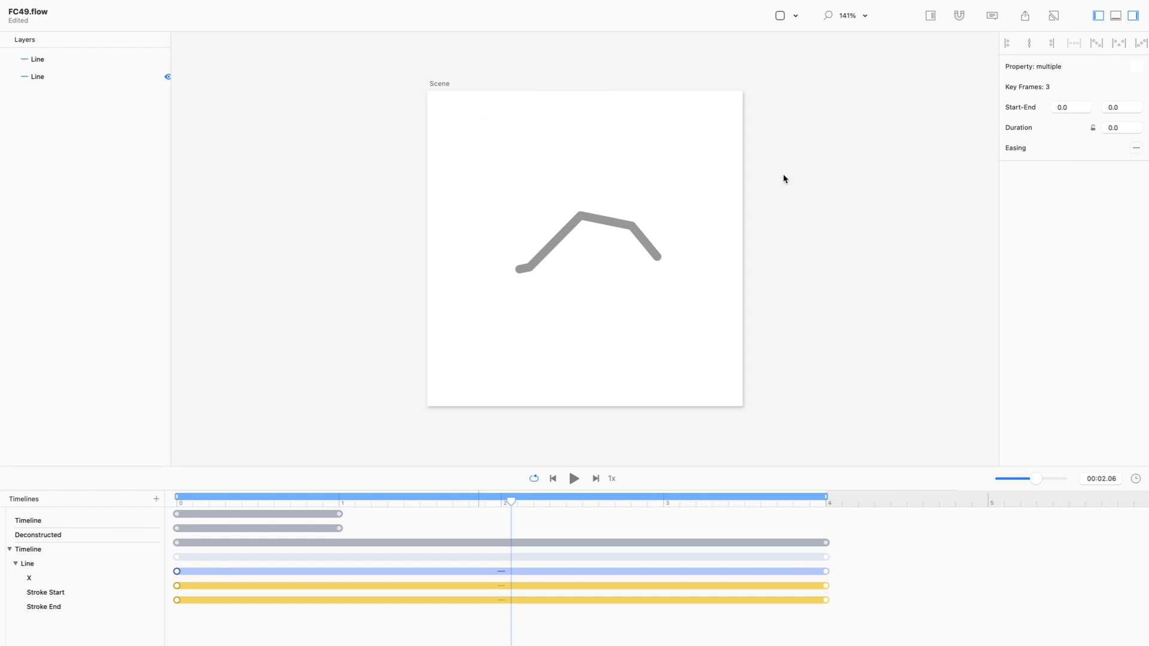
pyautogui.click(954, 173)
pyautogui.press('space')
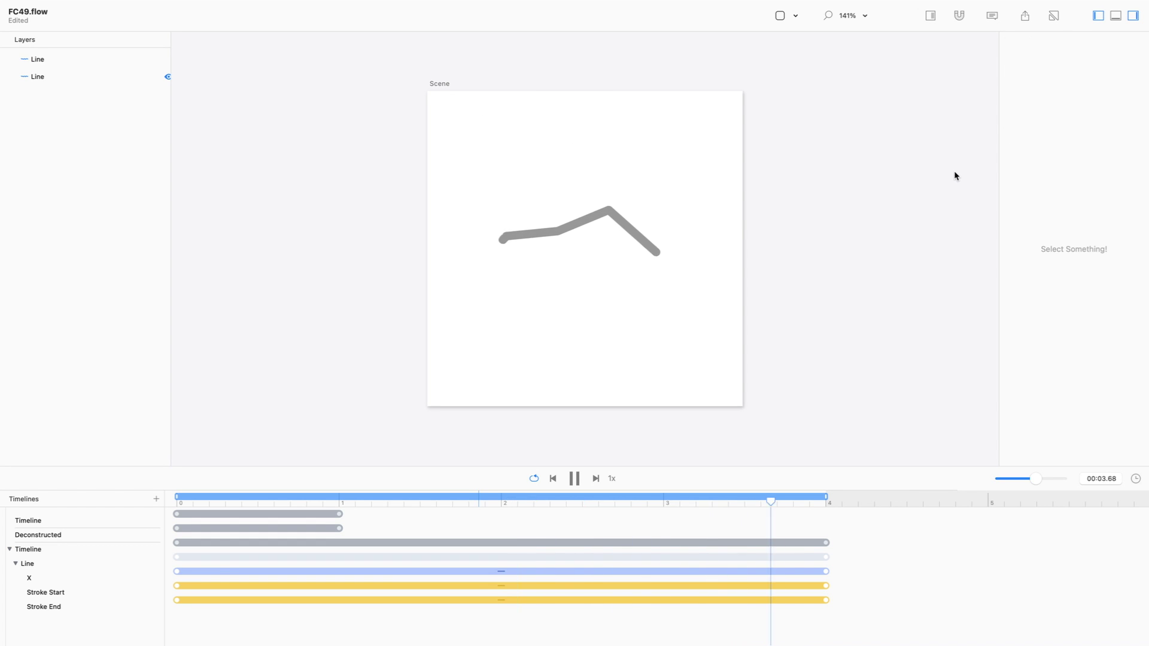